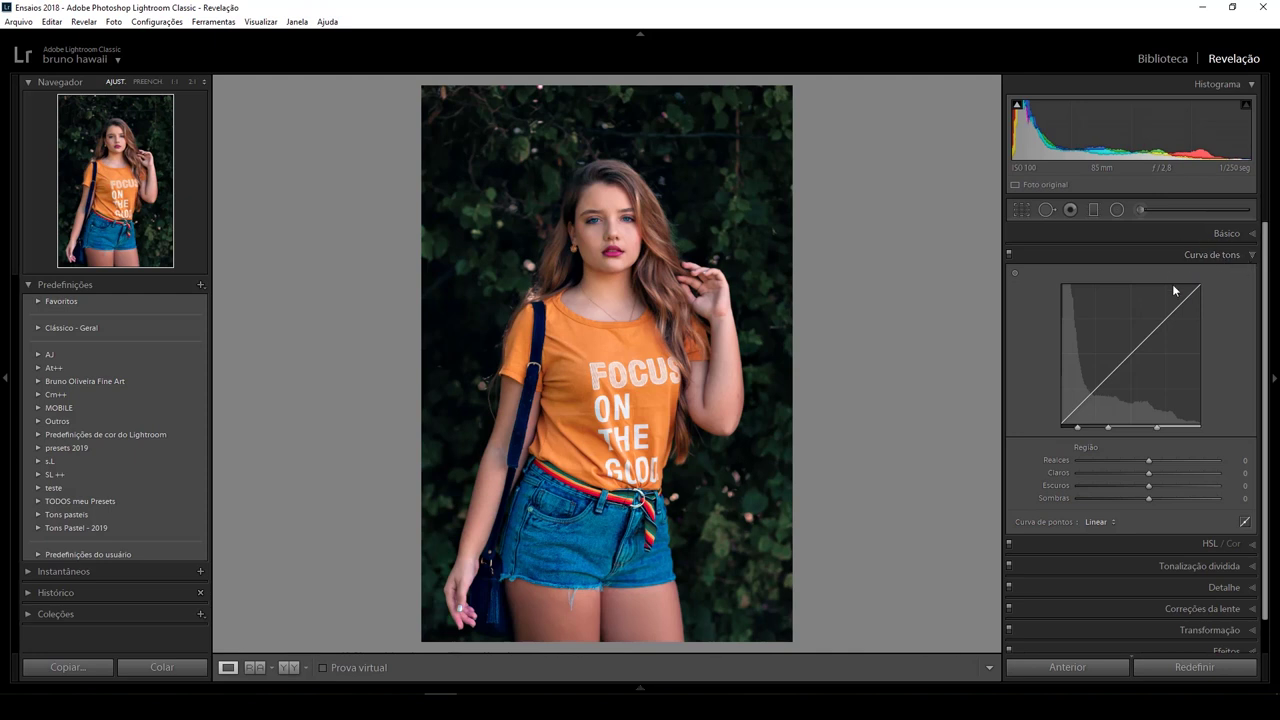
# Test the Darks and Lights region sliders, then switch to the straight RGB point-curve editor
pyautogui.press('ctrl')
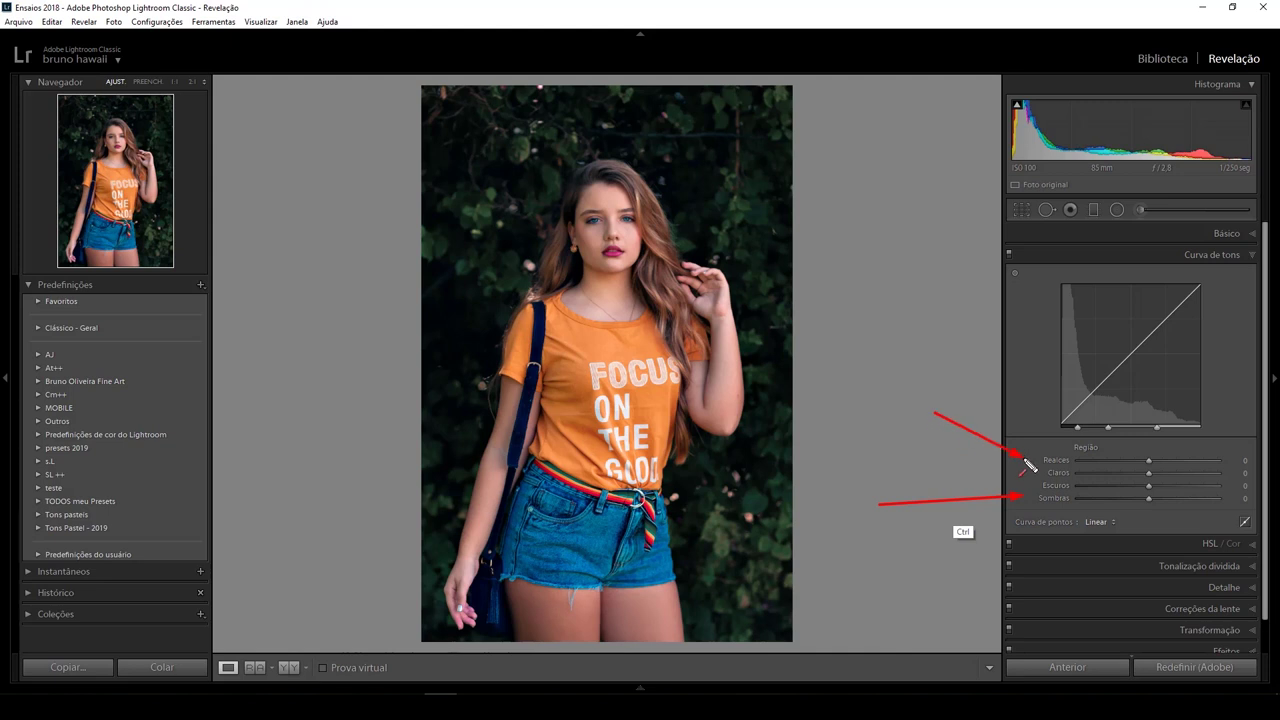
pyautogui.moveTo(1086, 396)
pyautogui.mouseDown()
pyautogui.moveTo(1088, 372)
pyautogui.moveTo(1153, 323)
pyautogui.mouseUp()
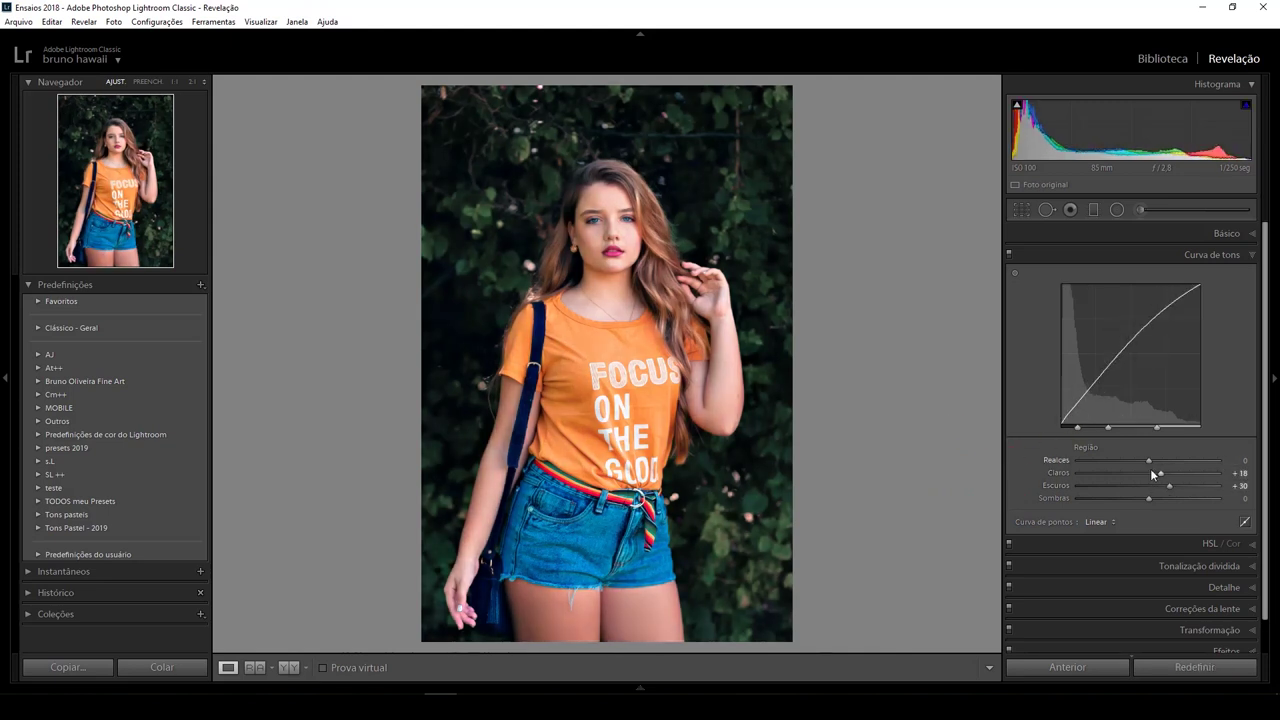
pyautogui.hotkey('ctrl', 'shift')
pyautogui.moveTo(1085, 543); pyautogui.dragTo(1240, 522)
pyautogui.click(1245, 522)
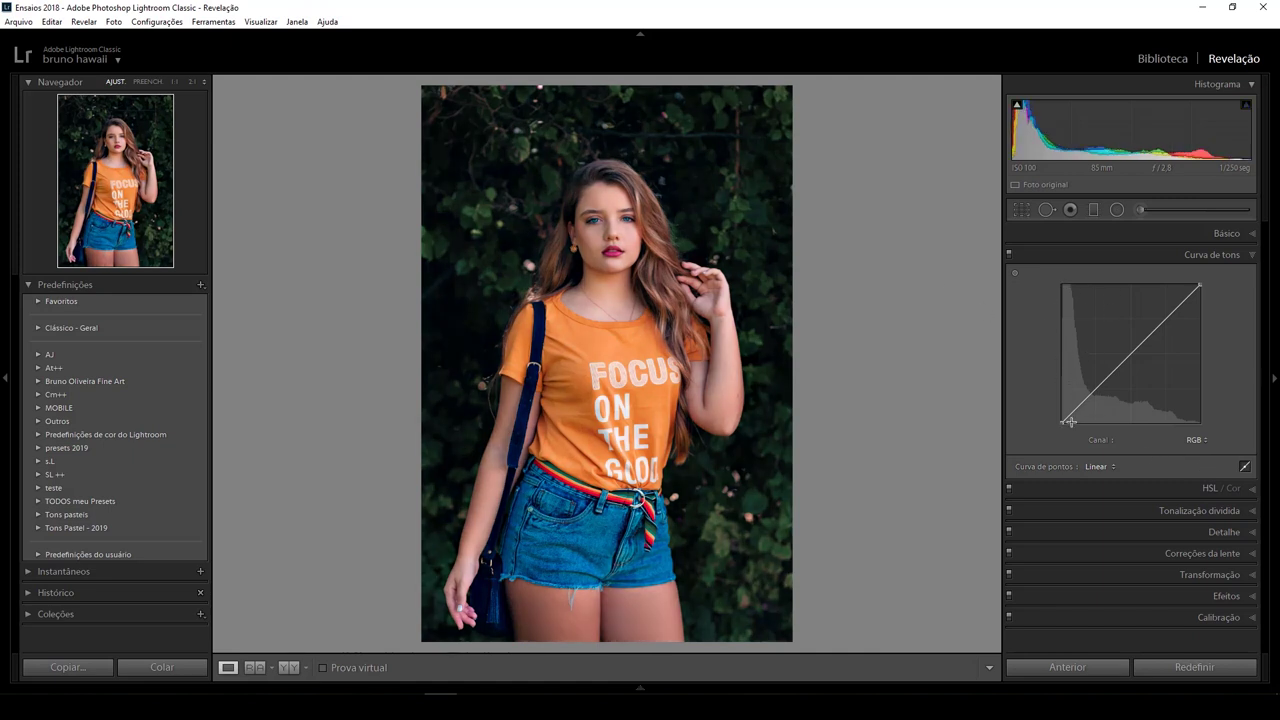
pyautogui.hotkey('ctrl', 'shift')
pyautogui.moveTo(1038, 364); pyautogui.dragTo(1107, 440)
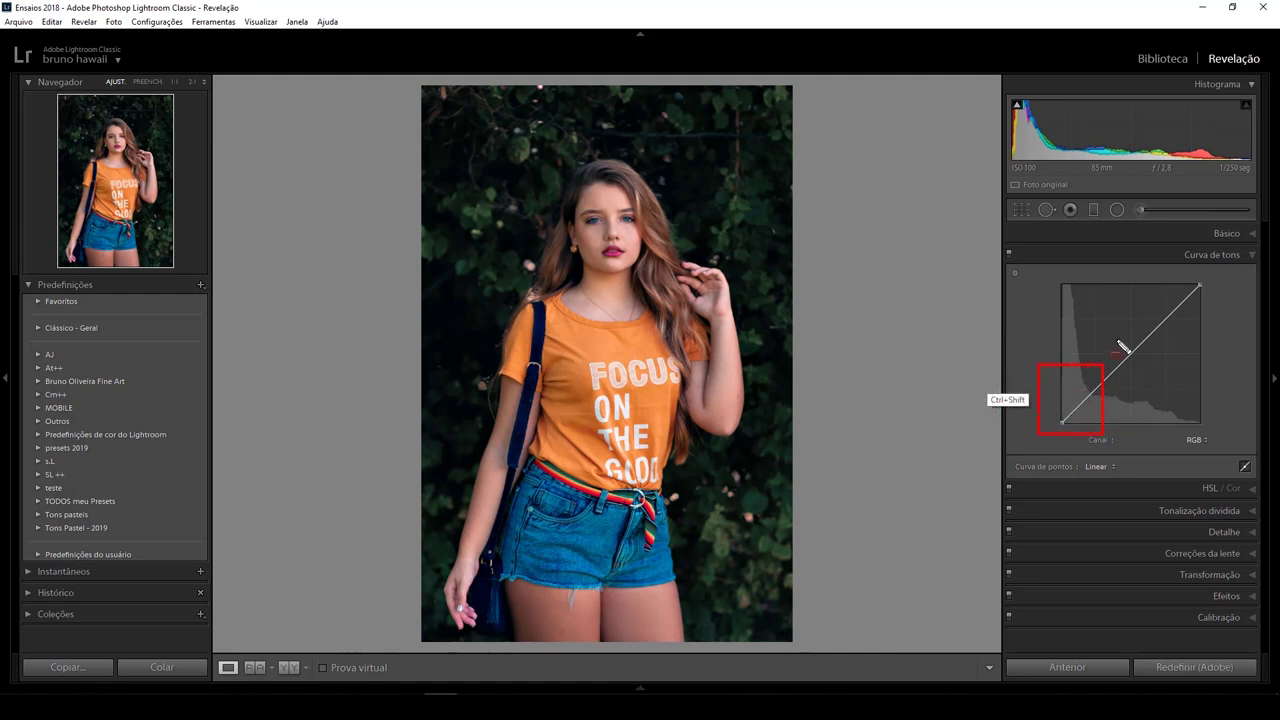
pyautogui.moveTo(1100, 323); pyautogui.dragTo(1164, 384)
pyautogui.moveTo(1154, 265); pyautogui.dragTo(1213, 324)
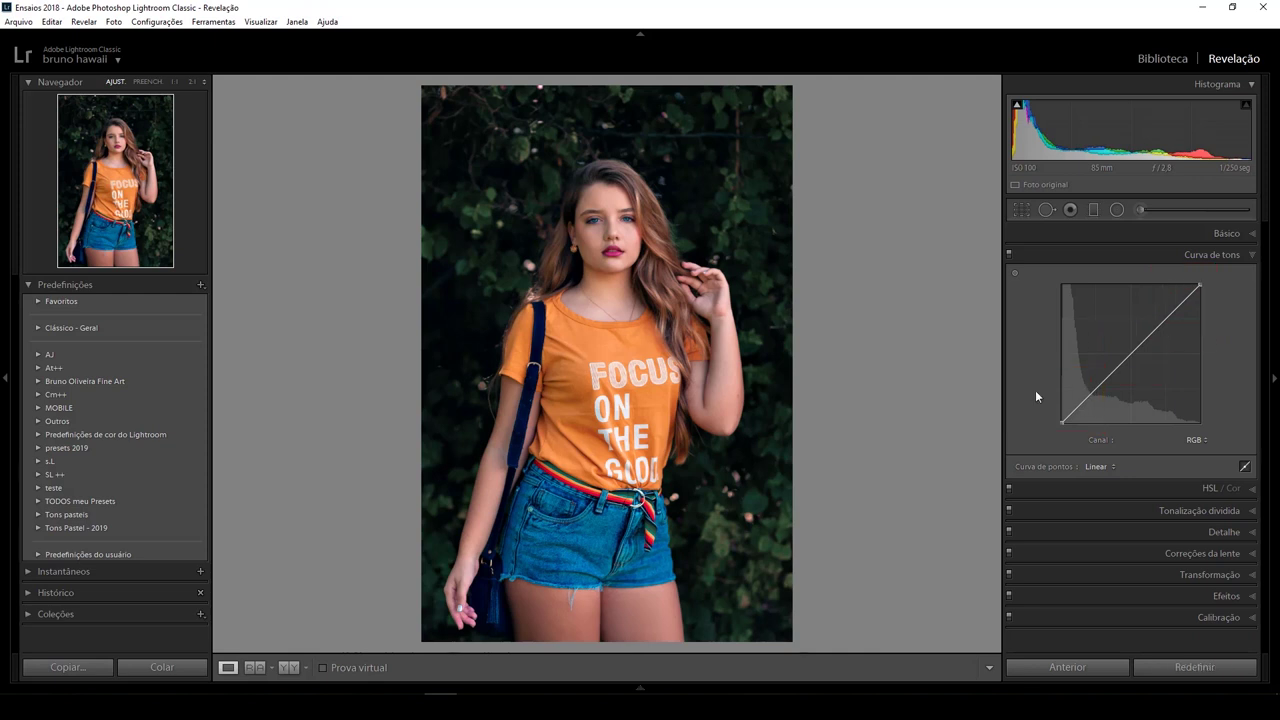
pyautogui.click(466, 277)
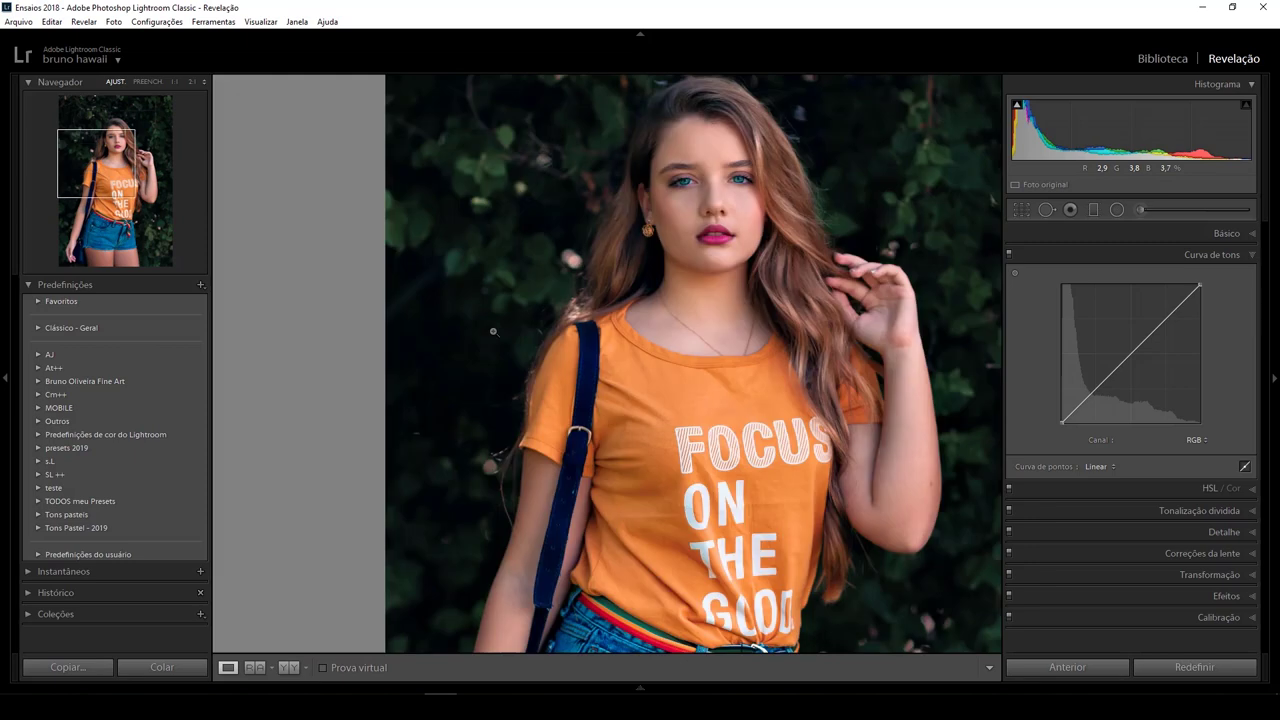
pyautogui.click(493, 331)
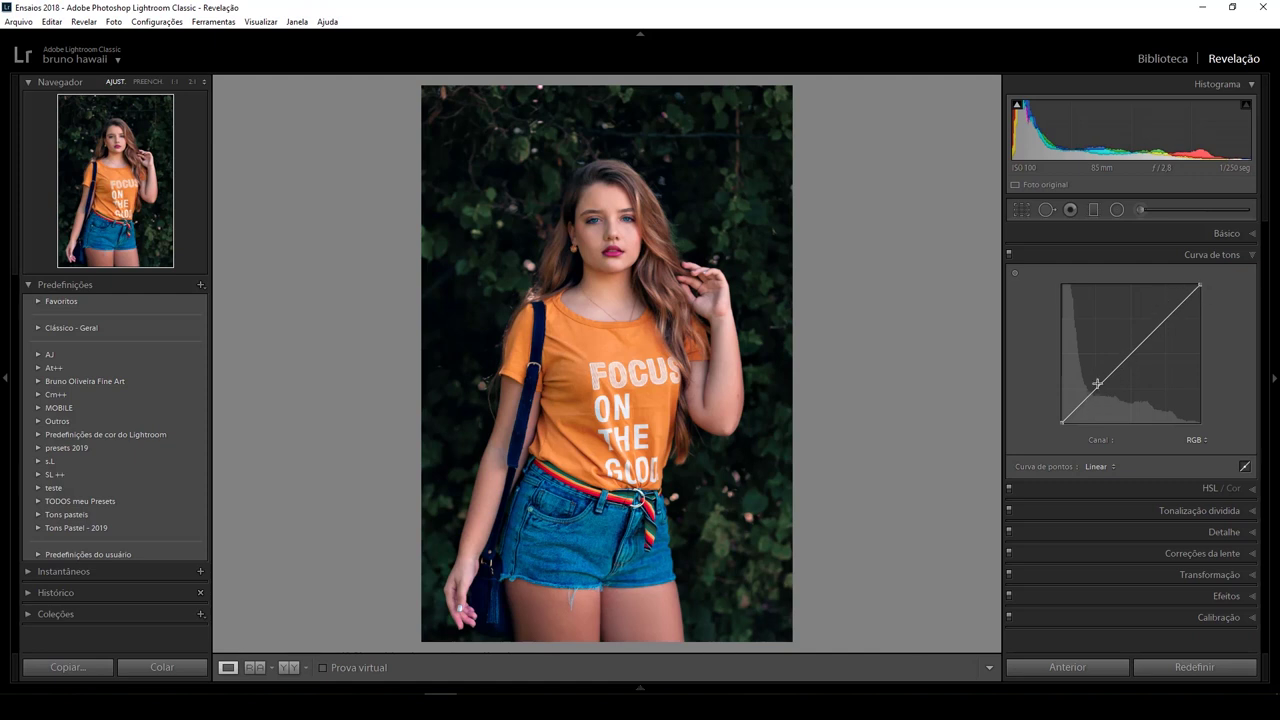
# Add shadow, midtone and highlight points to the RGB curve and lift the black point
pyautogui.moveTo(1089, 398); pyautogui.dragTo(1096, 414)
pyautogui.moveTo(1120, 364); pyautogui.dragTo(1129, 361)
pyautogui.click(1173, 311)
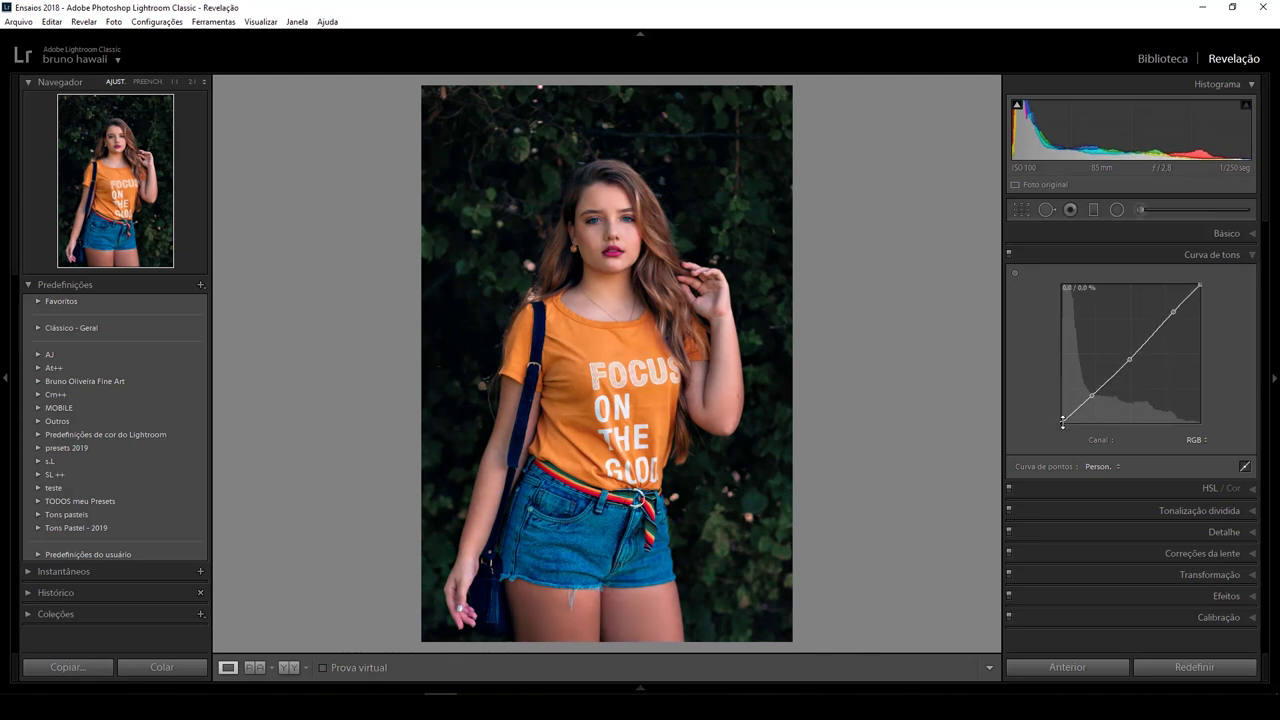
pyautogui.press('ctrl')
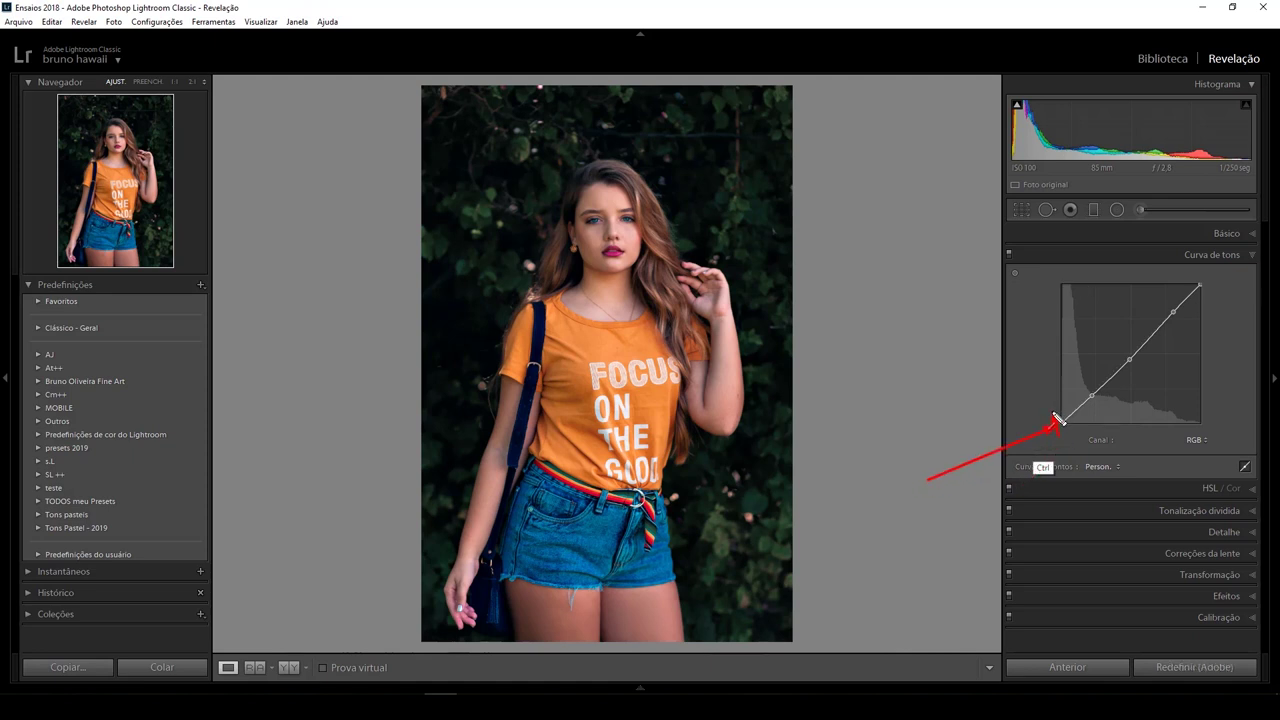
pyautogui.moveTo(1062, 421); pyautogui.dragTo(1051, 408)
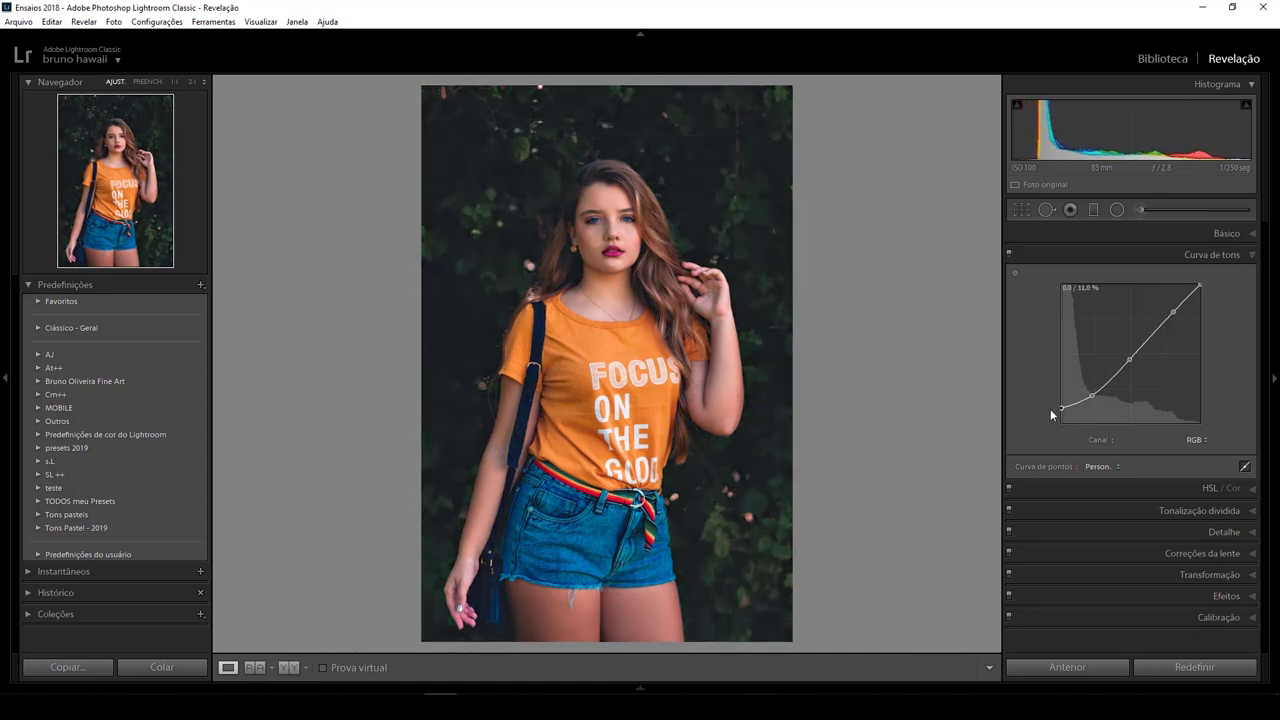
# Zoom in to check the hair and hand, then refine how far the black point is lifted
pyautogui.click(730, 200)
pyautogui.click(731, 197)
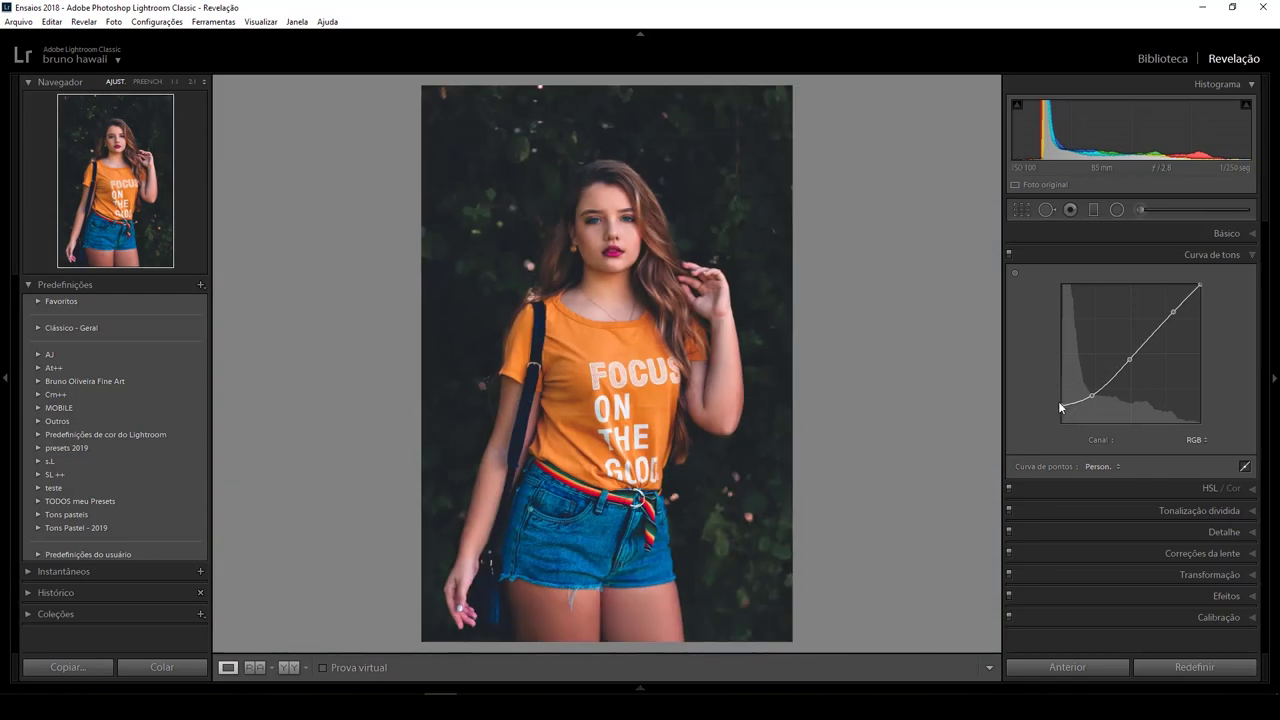
pyautogui.moveTo(1061, 414); pyautogui.dragTo(1057, 407)
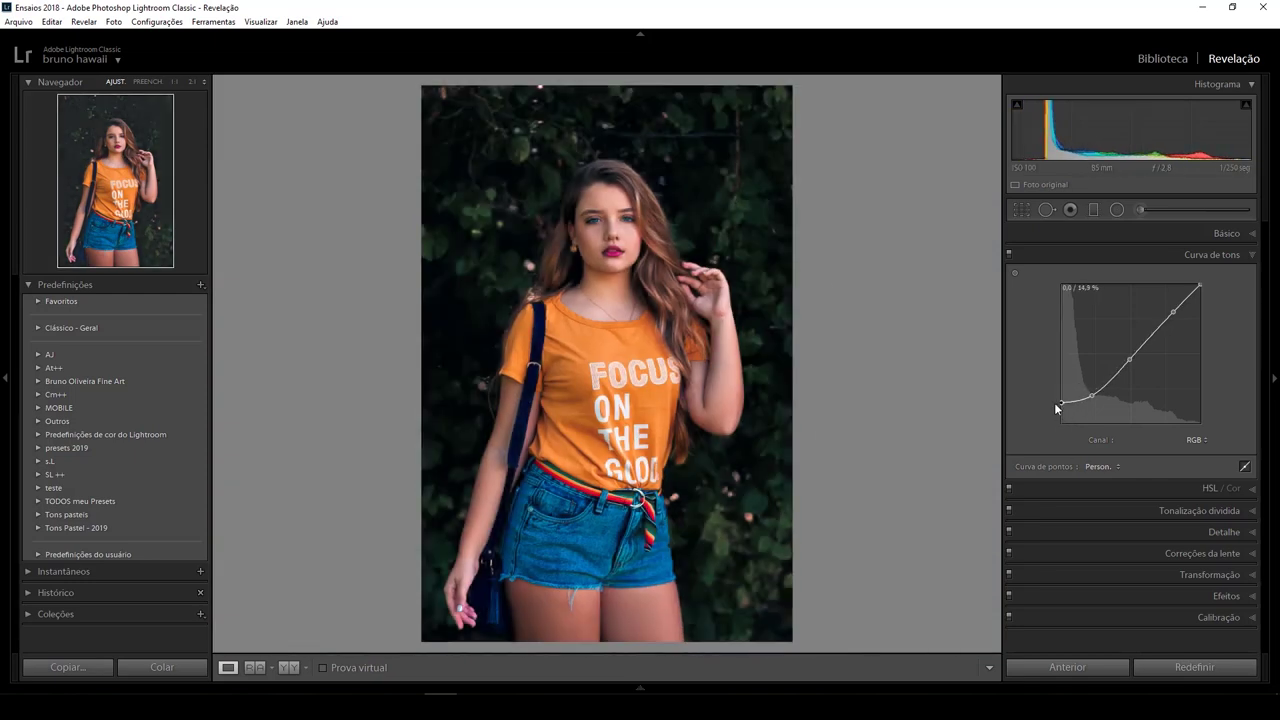
pyautogui.moveTo(1055, 403)
pyautogui.mouseDown()
pyautogui.moveTo(1045, 426)
pyautogui.moveTo(1033, 409)
pyautogui.mouseUp()
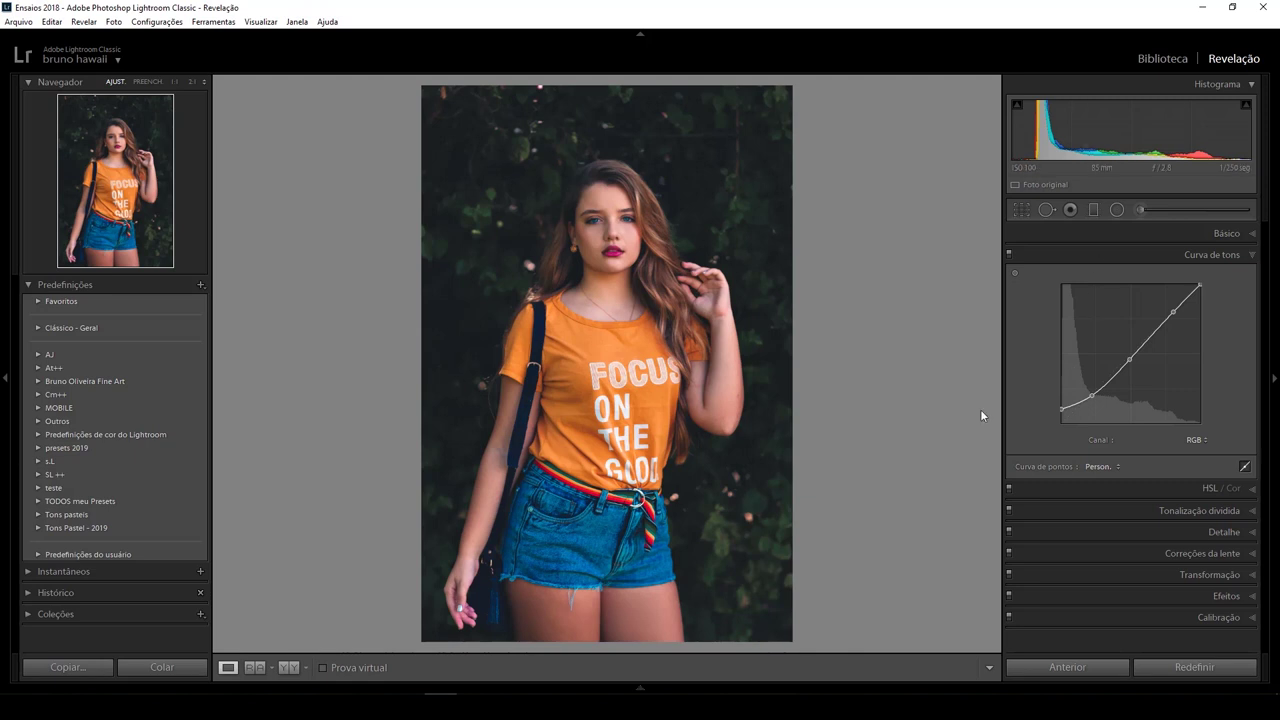
# Fine-tune the shadow, midtone and highlight points into a gentle S-curve
pyautogui.moveTo(1094, 402); pyautogui.dragTo(1092, 400)
pyautogui.moveTo(1128, 360); pyautogui.dragTo(1127, 359)
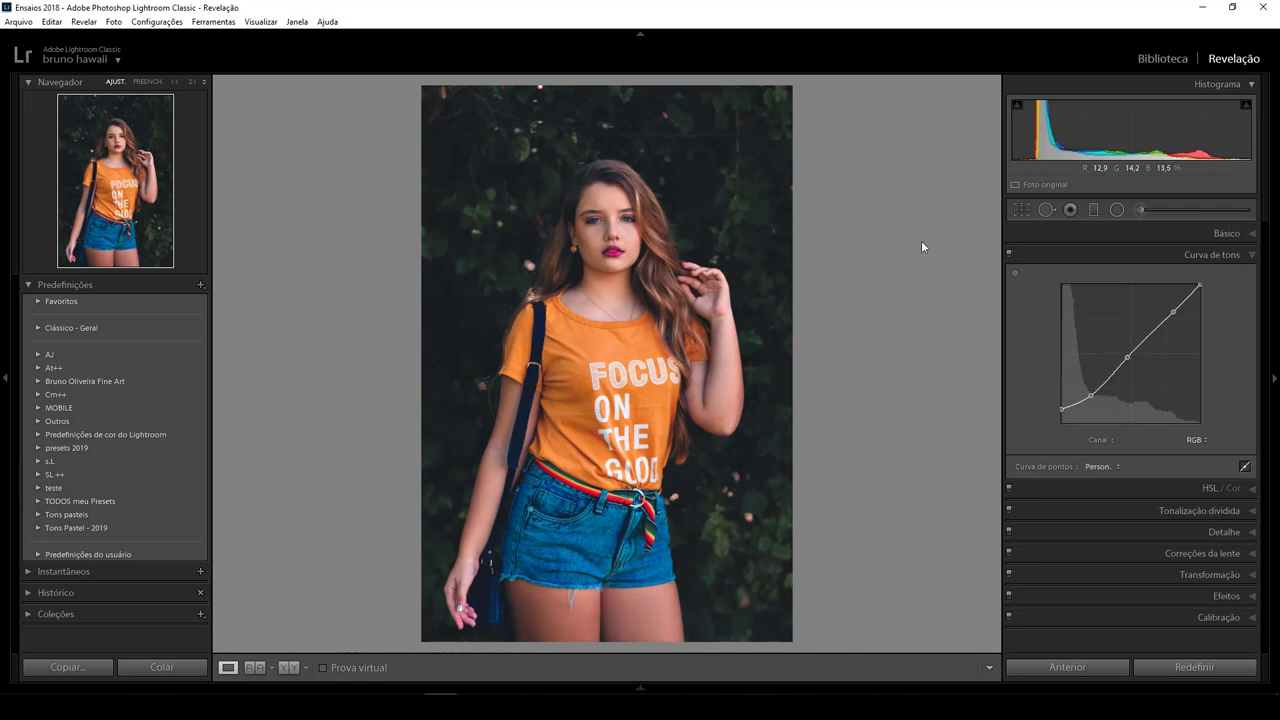
pyautogui.moveTo(1172, 310); pyautogui.dragTo(1171, 305)
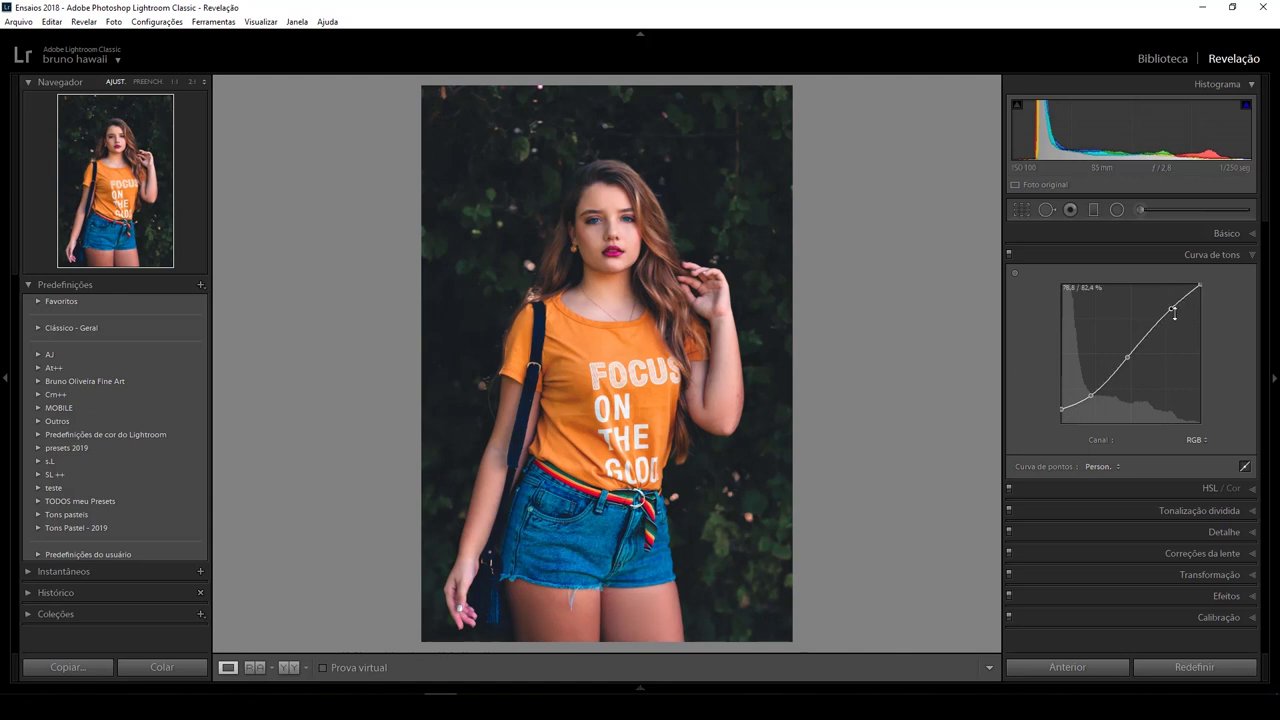
pyautogui.moveTo(1171, 308); pyautogui.dragTo(1172, 315)
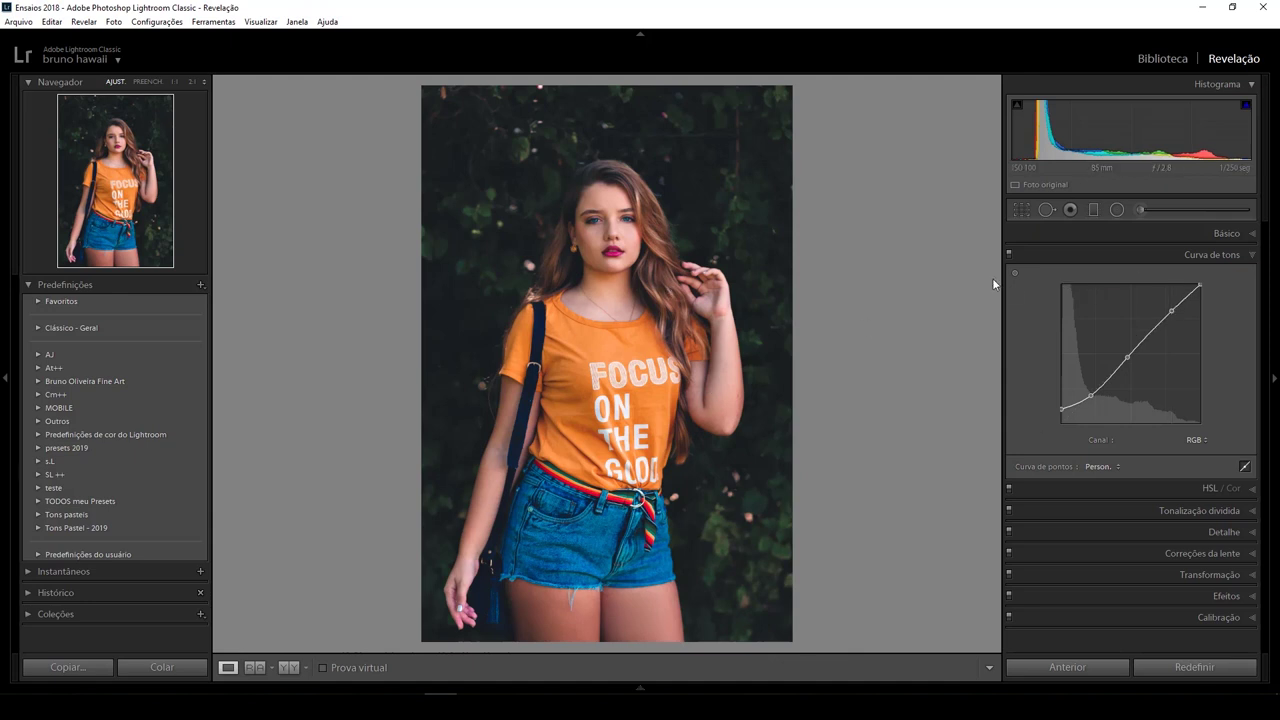
# Toggle the tone curve off and on to compare the matte look with the original
pyautogui.click(1009, 253)
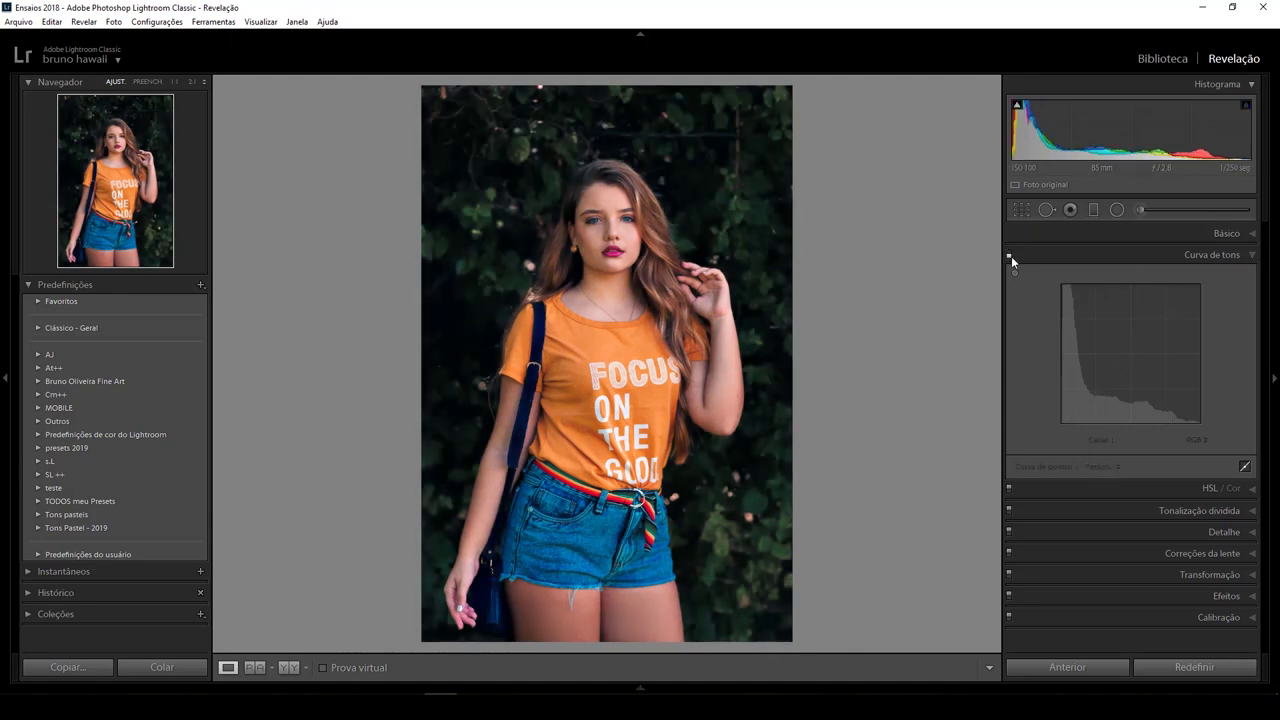
pyautogui.click(1010, 254)
pyautogui.click(1010, 254)
pyautogui.click(1010, 254)
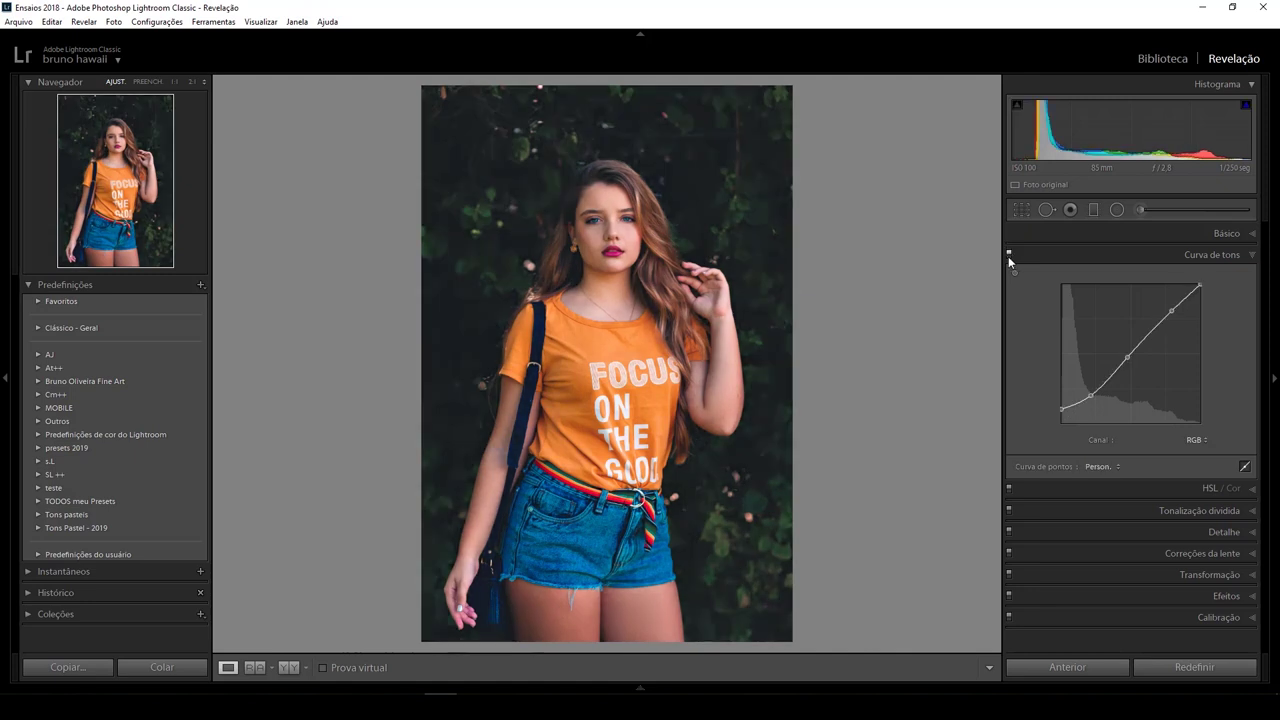
pyautogui.press('shift')
pyautogui.moveTo(1024, 429); pyautogui.dragTo(1186, 442)
pyautogui.click(1195, 441)
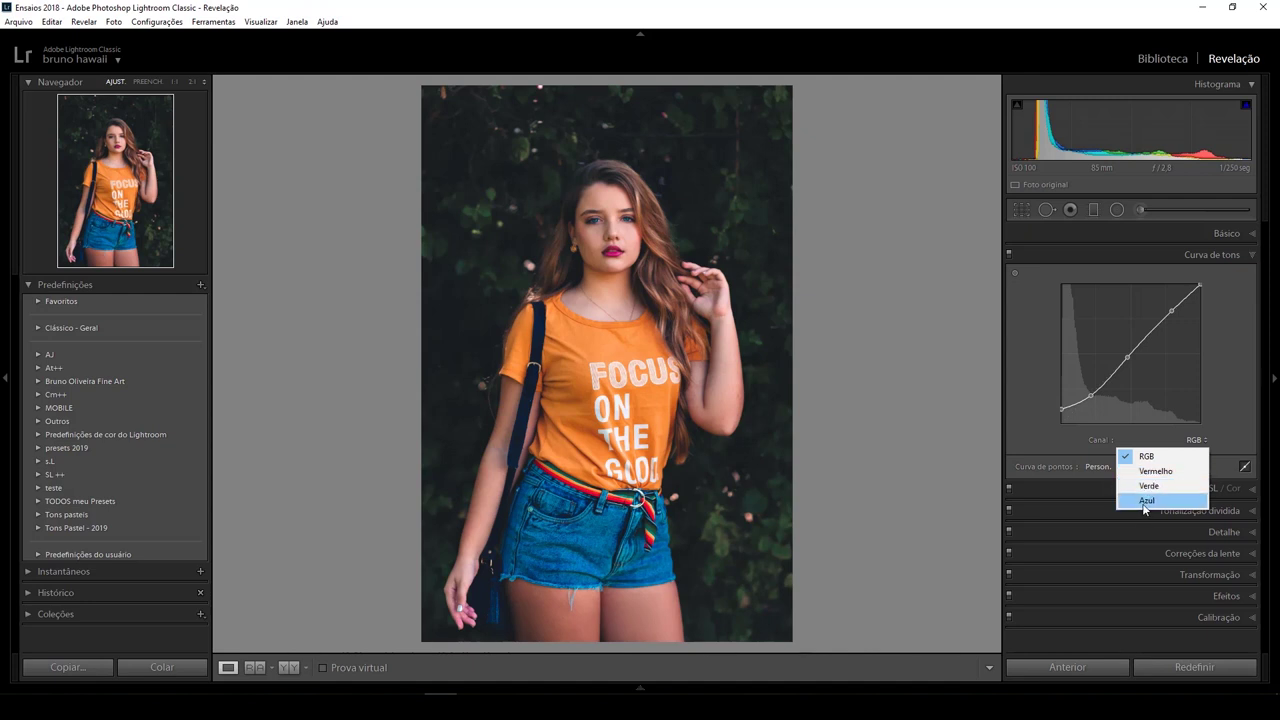
# On the Azul (Blue) channel, pull down the highlights and lift the black point slightly
pyautogui.click(1145, 504)
pyautogui.moveTo(1226, 347)
pyautogui.mouseDown()
pyautogui.moveTo(1201, 303)
pyautogui.moveTo(1212, 322)
pyautogui.mouseUp()
pyautogui.moveTo(1210, 387); pyautogui.dragTo(1207, 405)
pyautogui.moveTo(1028, 440); pyautogui.dragTo(1060, 430)
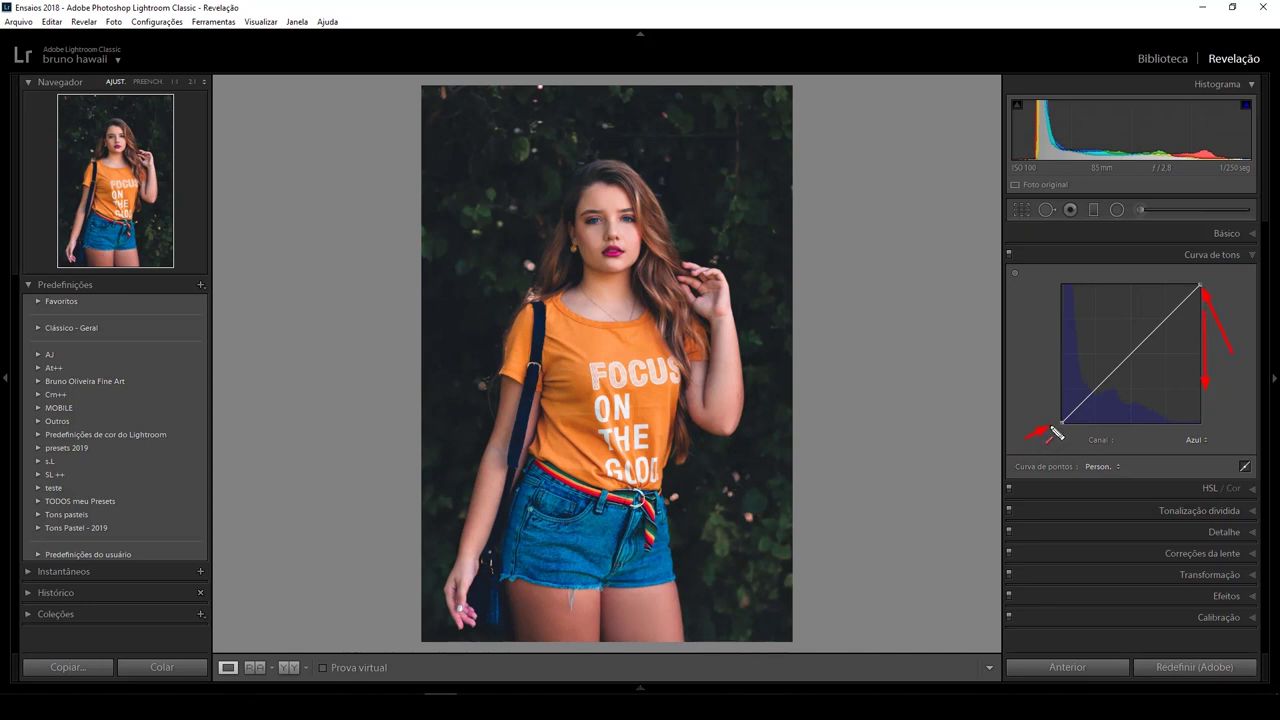
pyautogui.press('Escape')
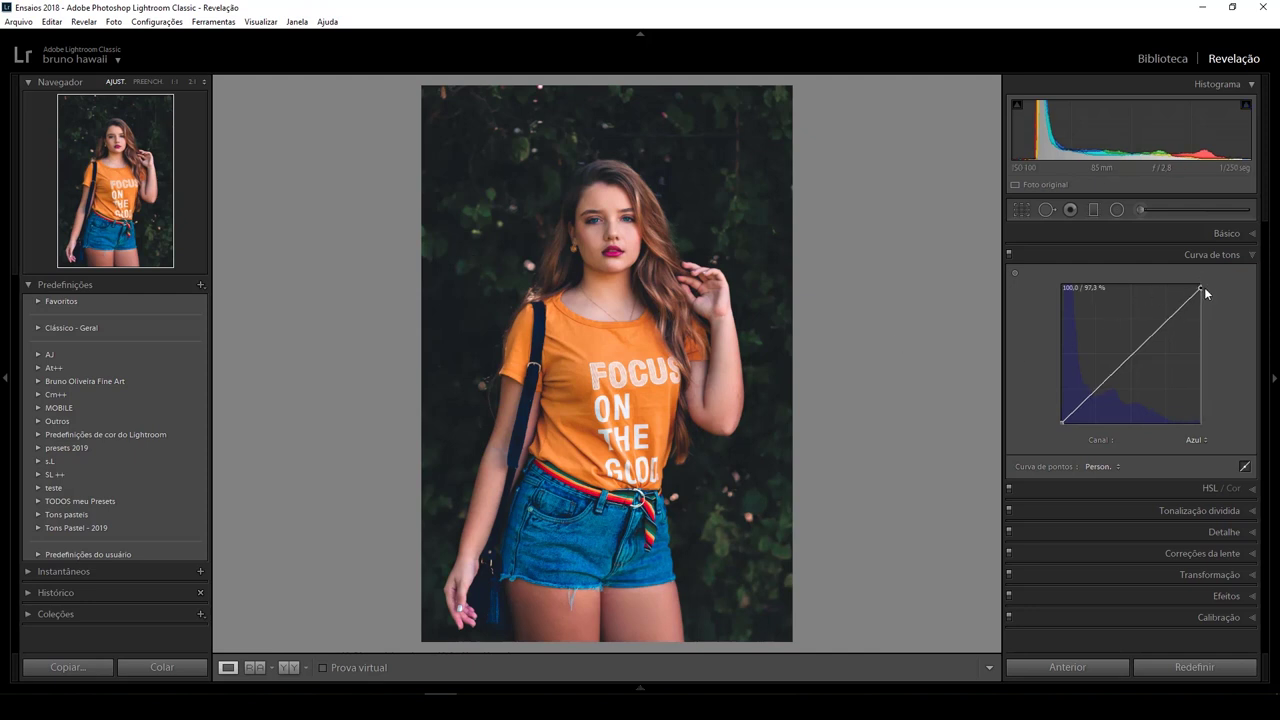
pyautogui.moveTo(1207, 280); pyautogui.dragTo(1232, 297)
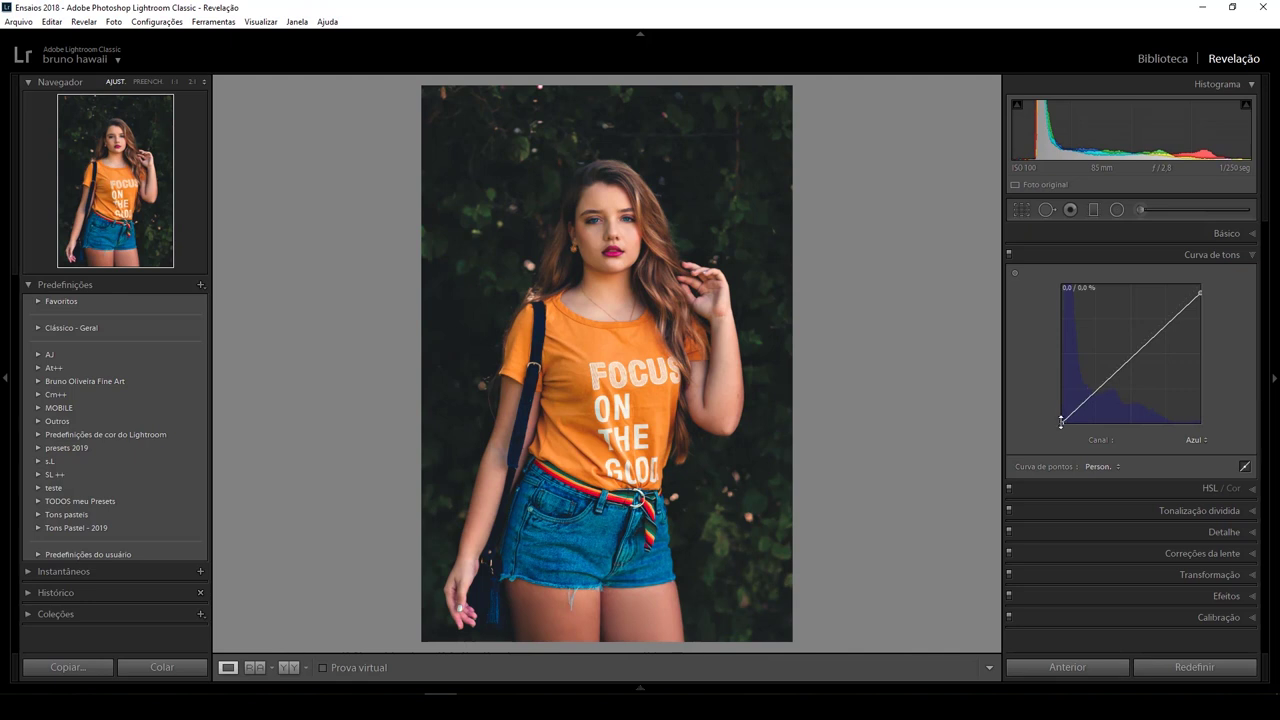
pyautogui.moveTo(1061, 422); pyautogui.dragTo(1061, 419)
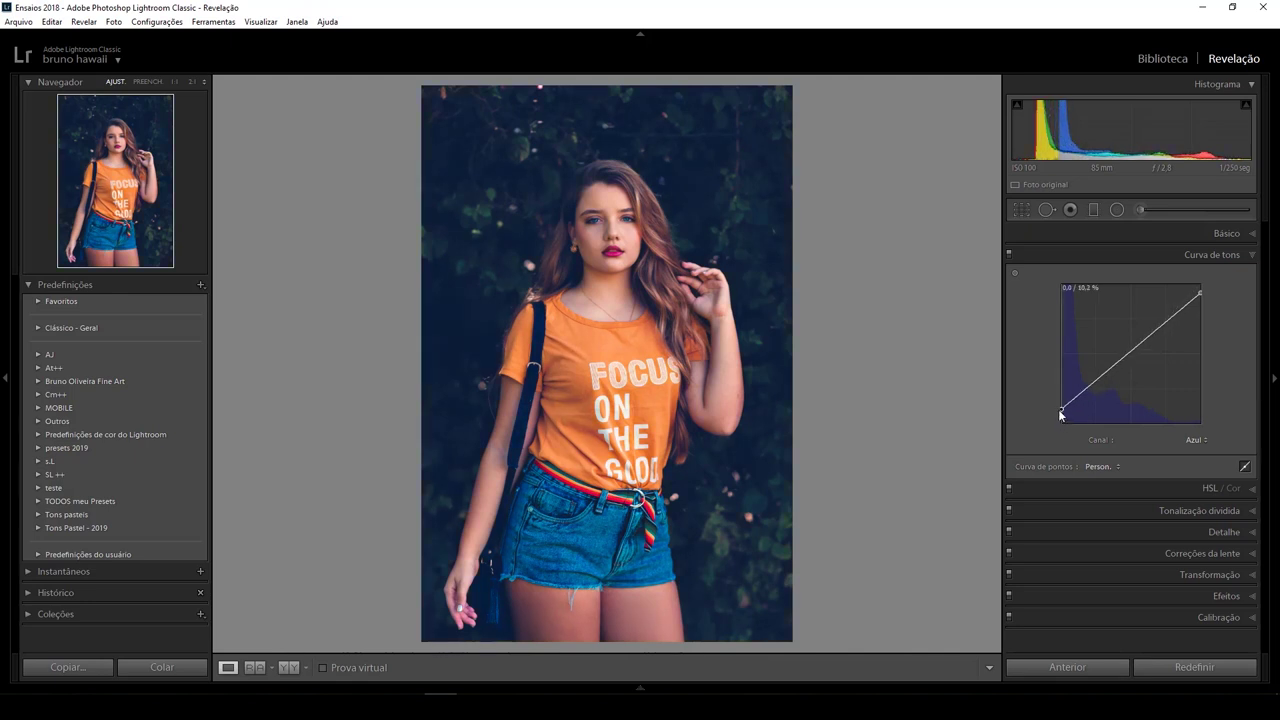
pyautogui.moveTo(1061, 421)
pyautogui.mouseDown()
pyautogui.moveTo(1054, 389)
pyautogui.moveTo(1054, 417)
pyautogui.mouseUp()
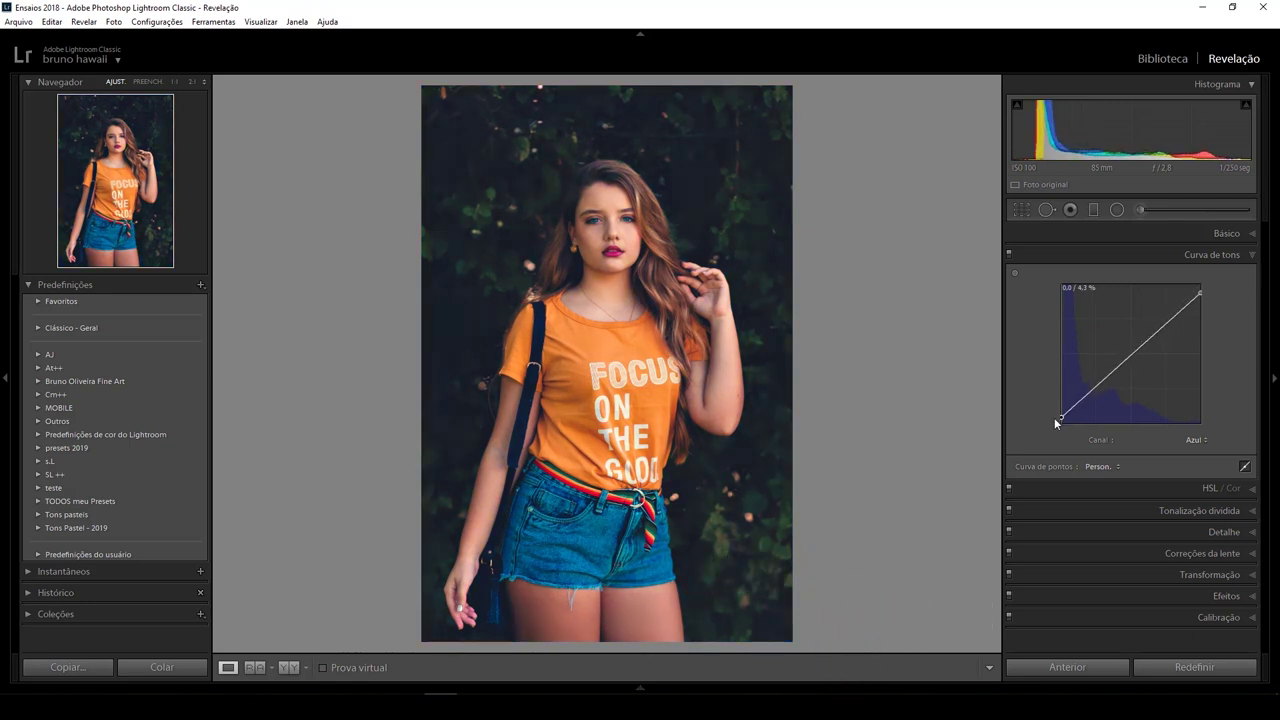
pyautogui.moveTo(1054, 417); pyautogui.dragTo(1054, 419)
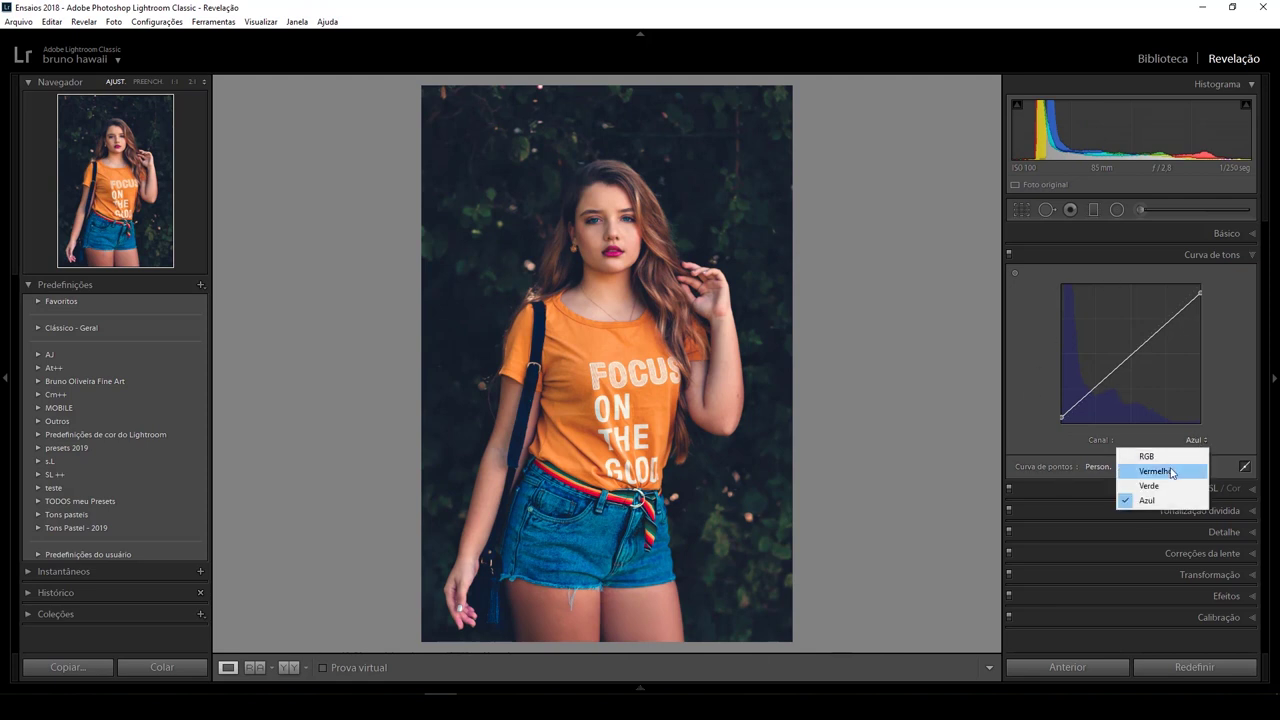
# On the Vermelho (Red) channel, pull the black point right to turn the shadows teal
pyautogui.click(1172, 471)
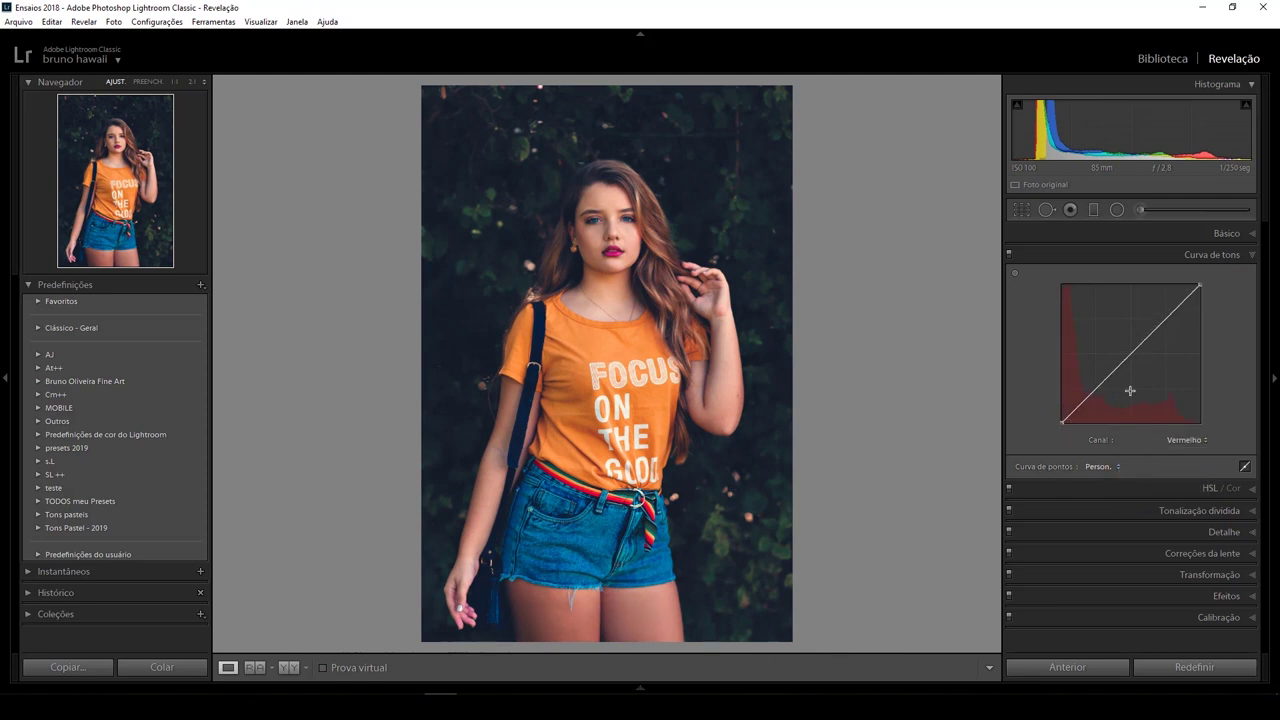
pyautogui.press('shift')
pyautogui.moveTo(1200, 284); pyautogui.dragTo(1195, 288)
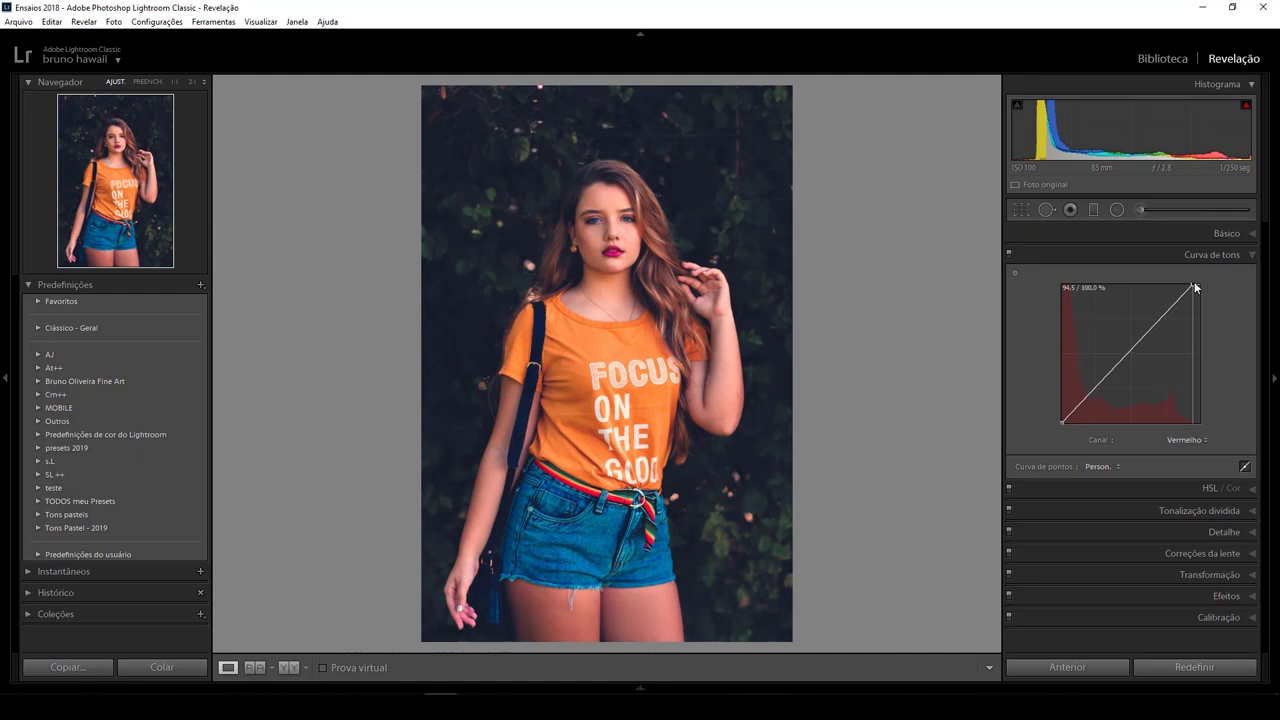
pyautogui.moveTo(1062, 421)
pyautogui.moveTo(1061, 429); pyautogui.dragTo(1068, 432)
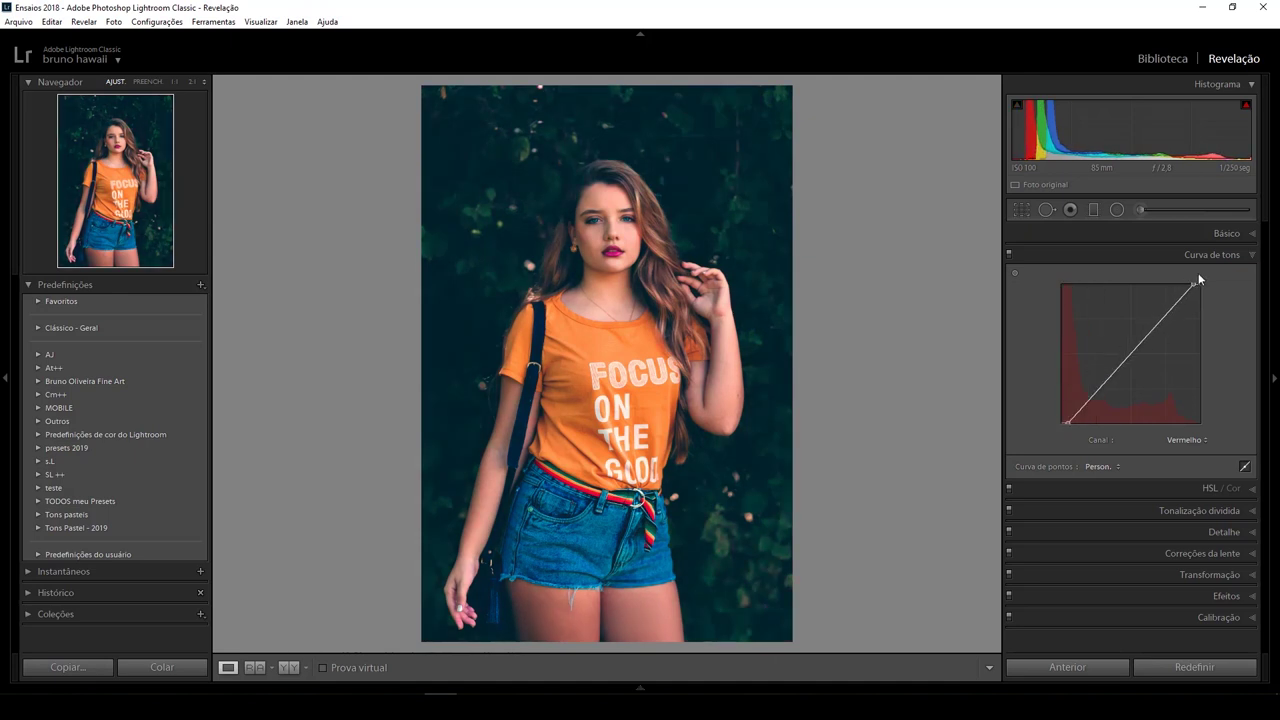
pyautogui.moveTo(1192, 289); pyautogui.dragTo(1198, 286)
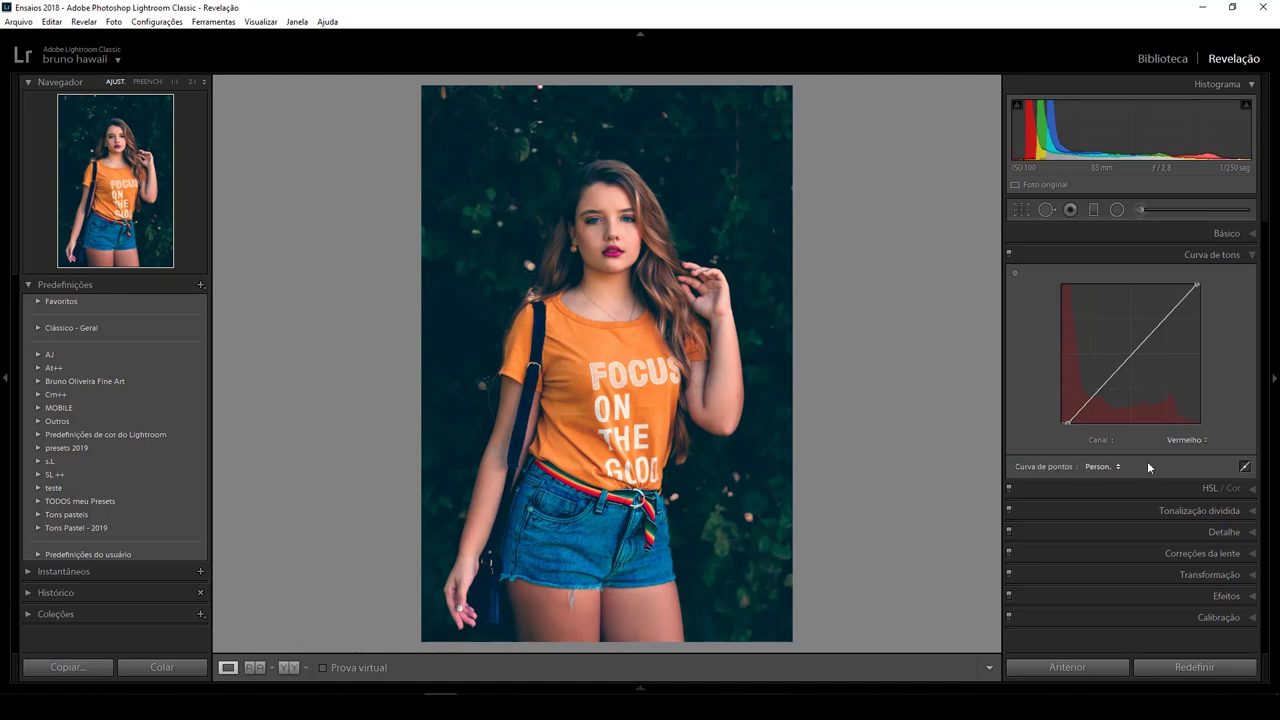
# Toggle the tone curve repeatedly, zooming on the lips, to compare before and after
pyautogui.click(1008, 253)
pyautogui.click(1008, 253)
pyautogui.click(1008, 253)
pyautogui.click(1008, 253)
pyautogui.click(1008, 253)
pyautogui.click(1008, 253)
pyautogui.click(612, 248)
pyautogui.click(629, 233)
pyautogui.click(1008, 253)
pyautogui.click(1008, 253)
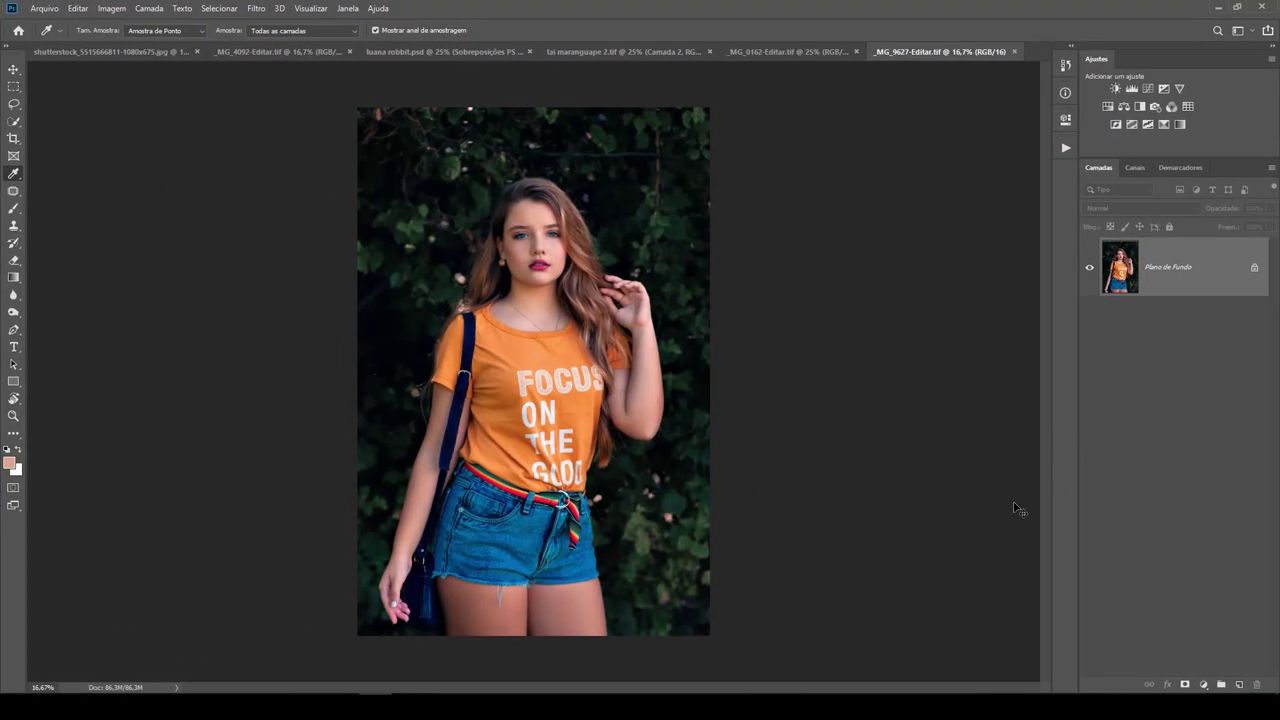
# Add a trial Curvas adjustment layer, then close its properties and delete it
pyautogui.click(1203, 684)
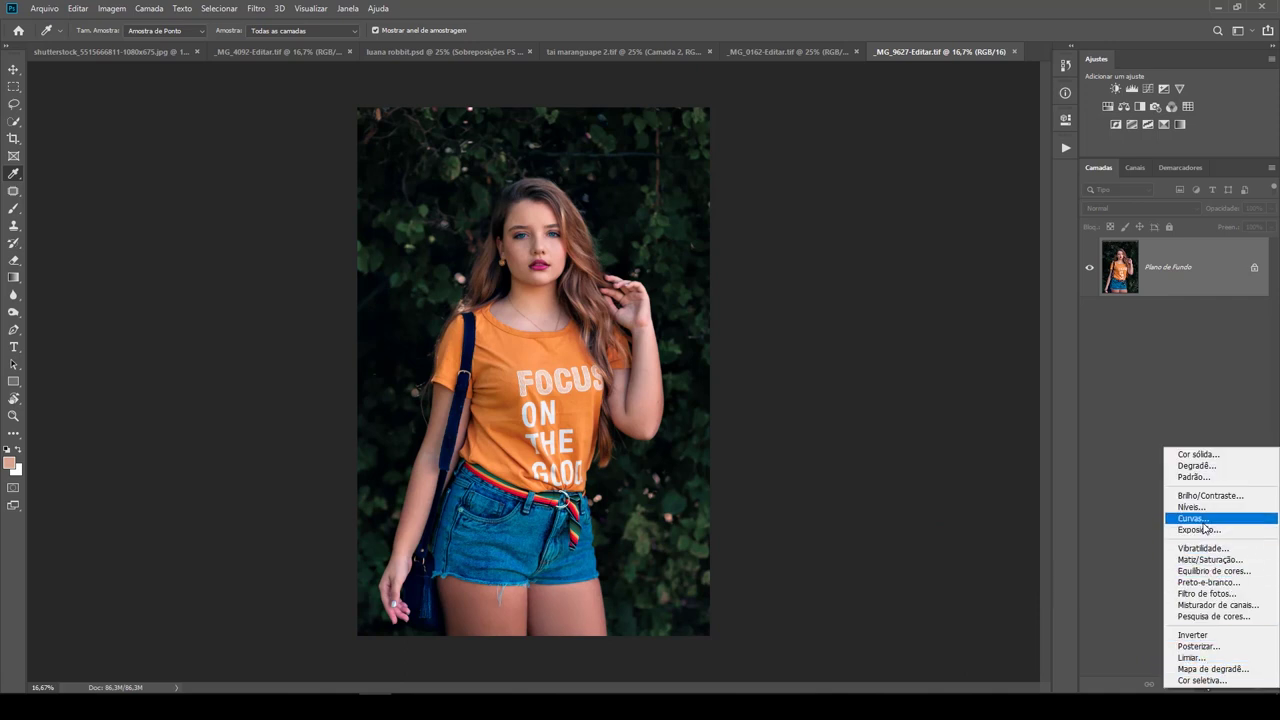
pyautogui.click(1202, 519)
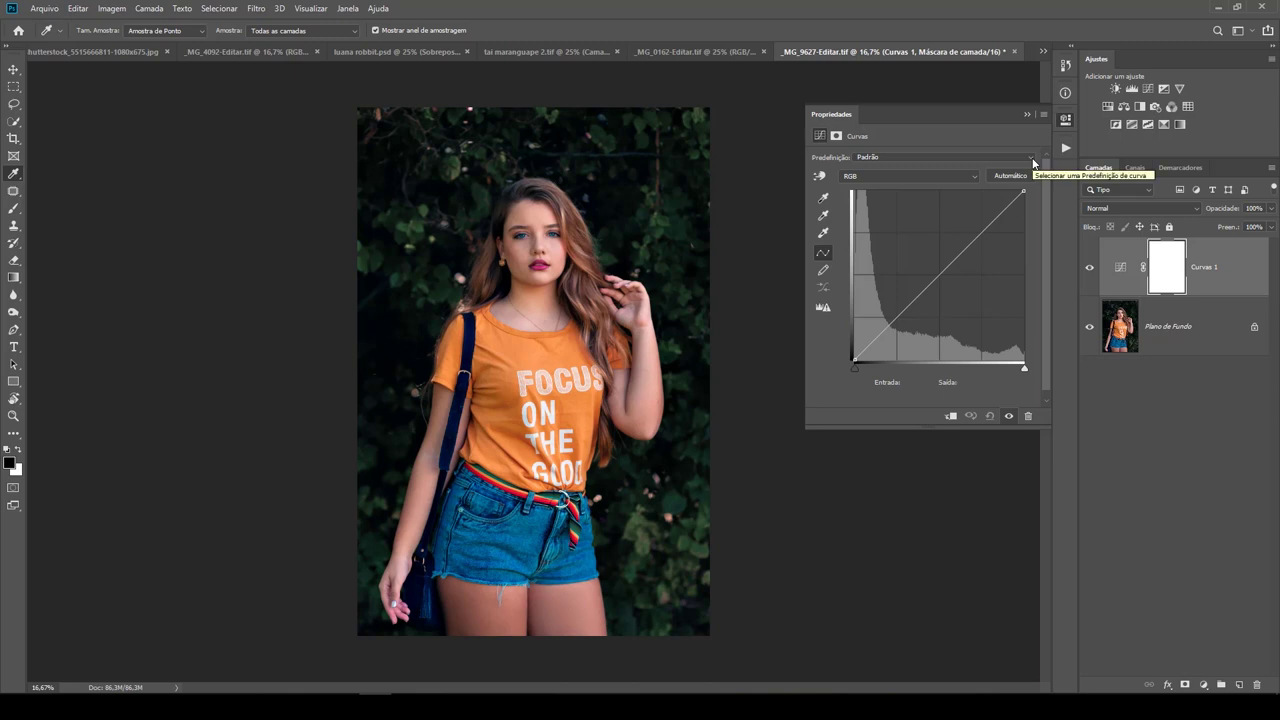
pyautogui.click(1024, 116)
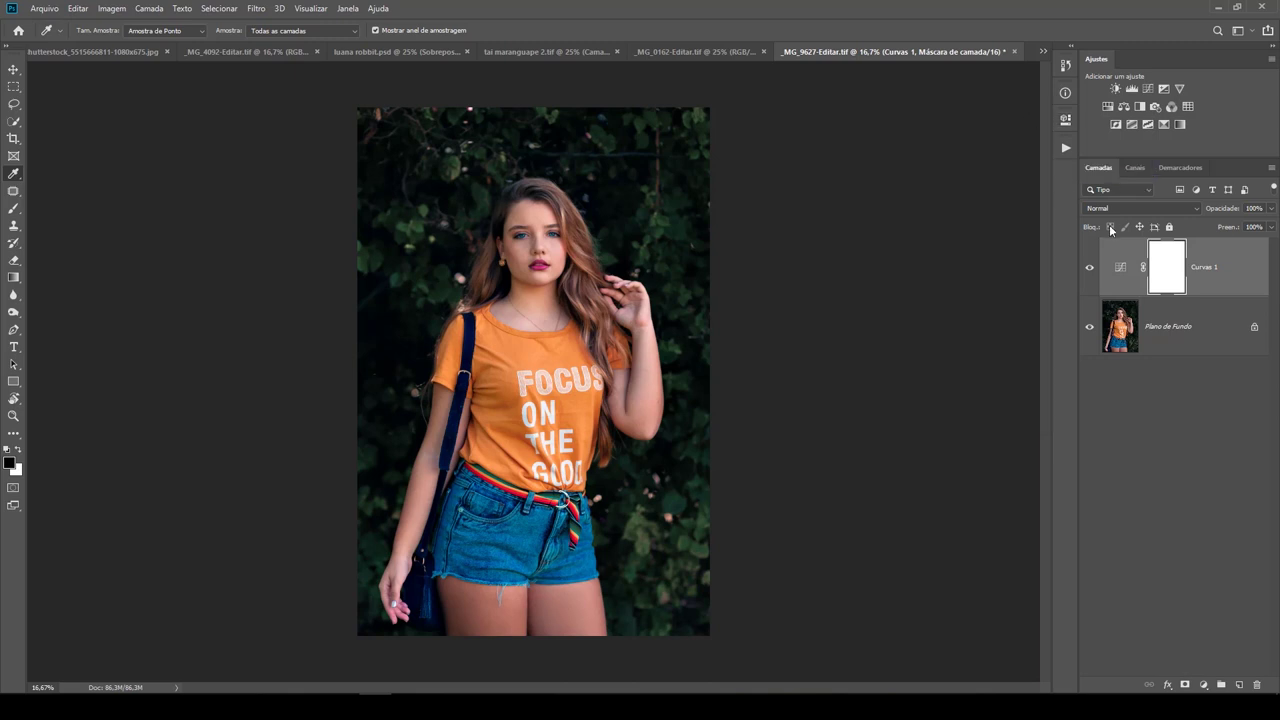
pyautogui.press('Delete')
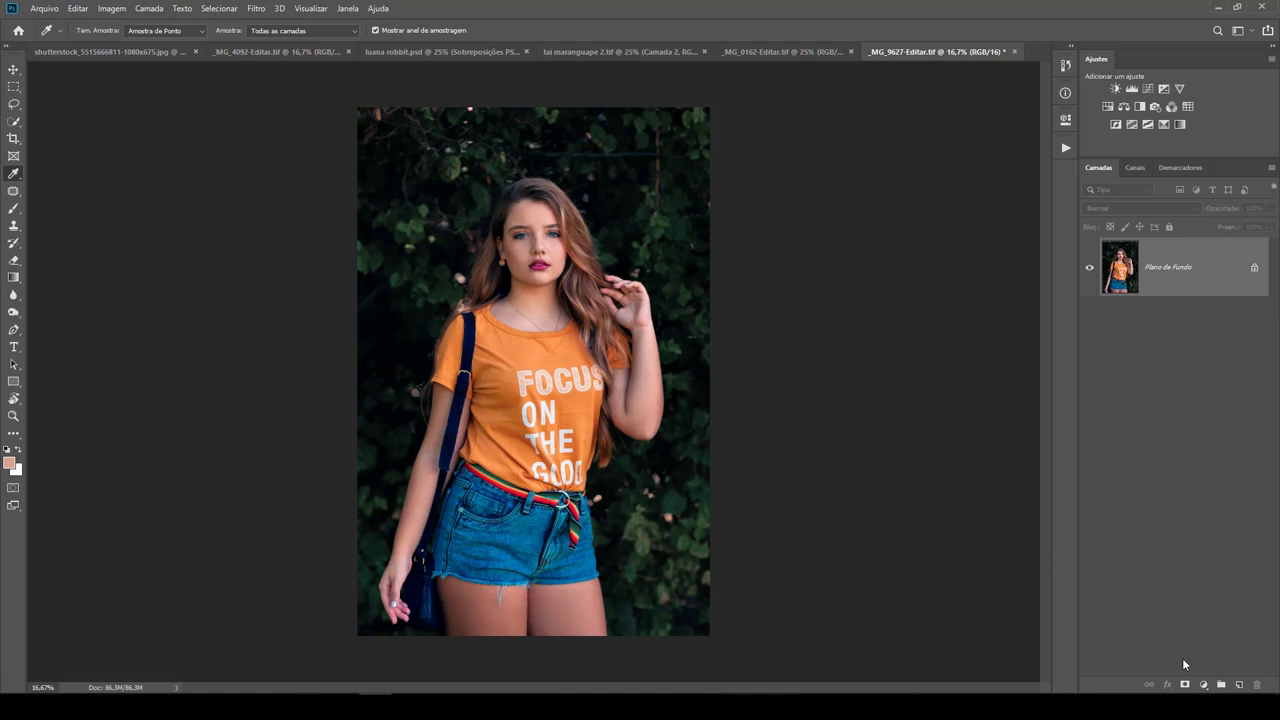
# Add an Exposição layer with offset about +0,0446, gamma 0,77 and exposure +0,14
pyautogui.click(1204, 686)
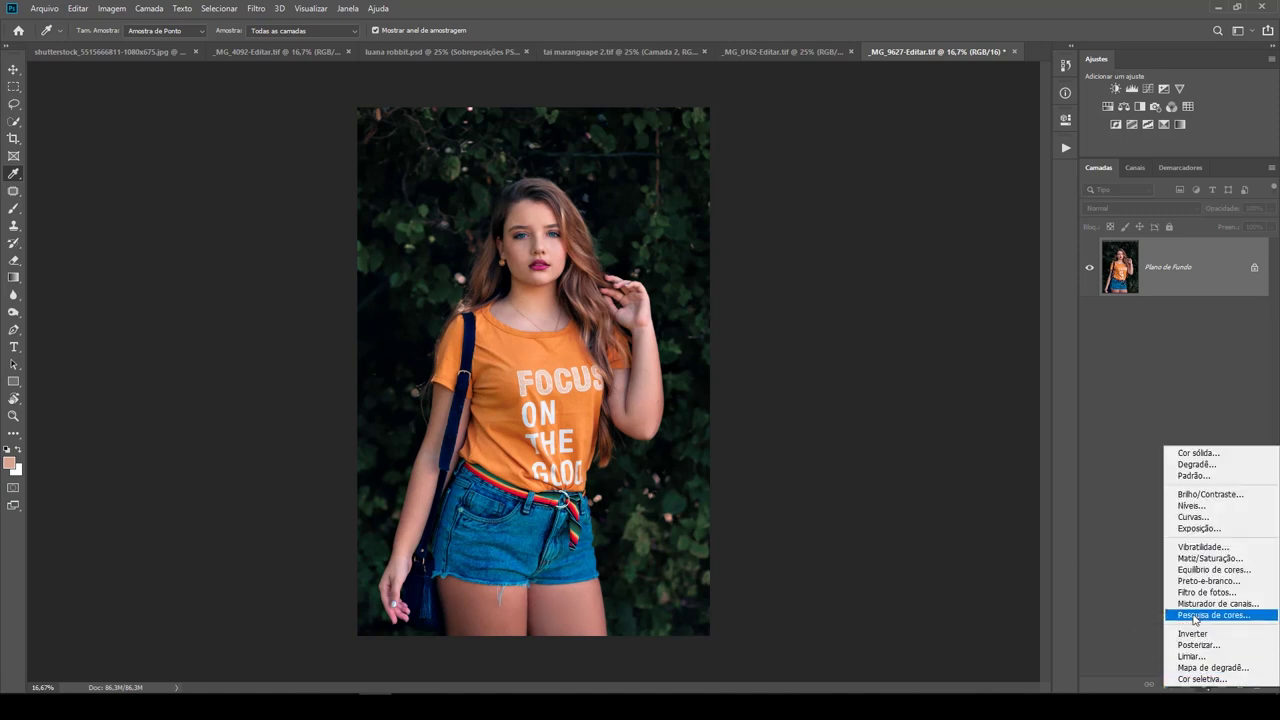
pyautogui.click(1200, 528)
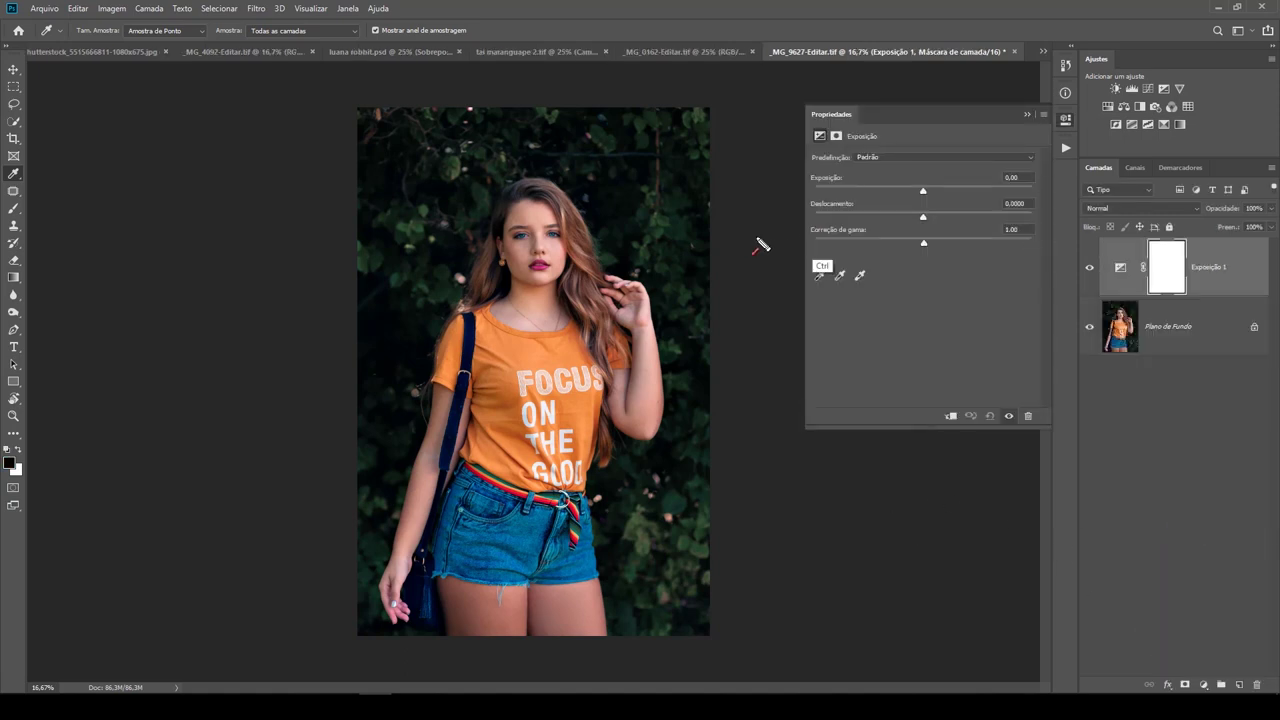
pyautogui.moveTo(718, 257); pyautogui.dragTo(806, 175)
pyautogui.moveTo(765, 257); pyautogui.dragTo(808, 206)
pyautogui.moveTo(789, 284); pyautogui.dragTo(811, 233)
pyautogui.press('Escape')
pyautogui.moveTo(930, 220); pyautogui.dragTo(938, 246)
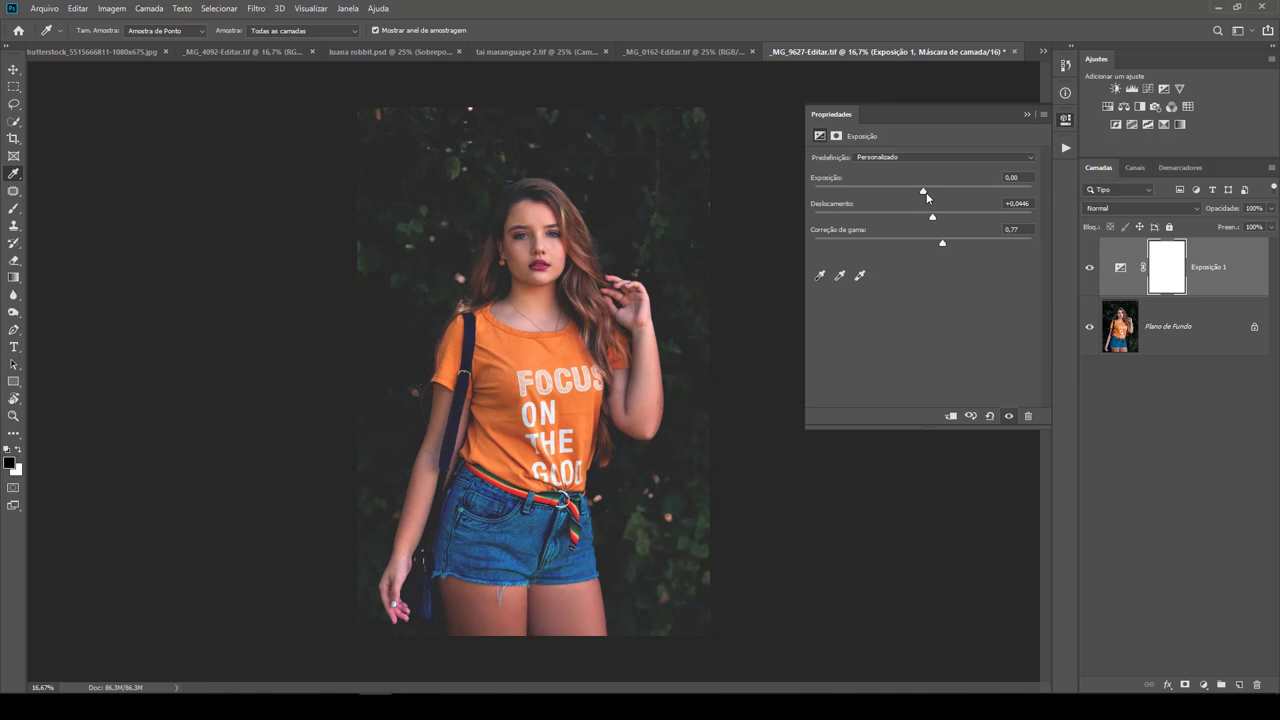
pyautogui.moveTo(924, 191); pyautogui.dragTo(923, 191)
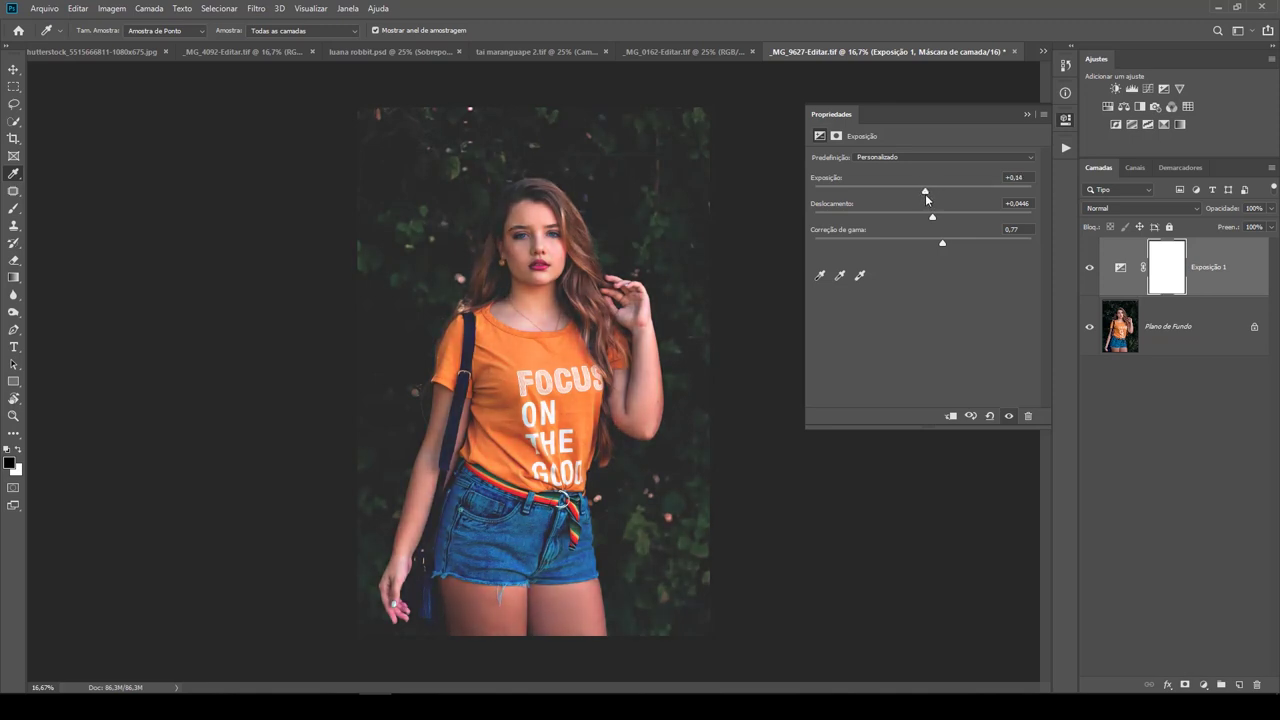
pyautogui.click(1027, 114)
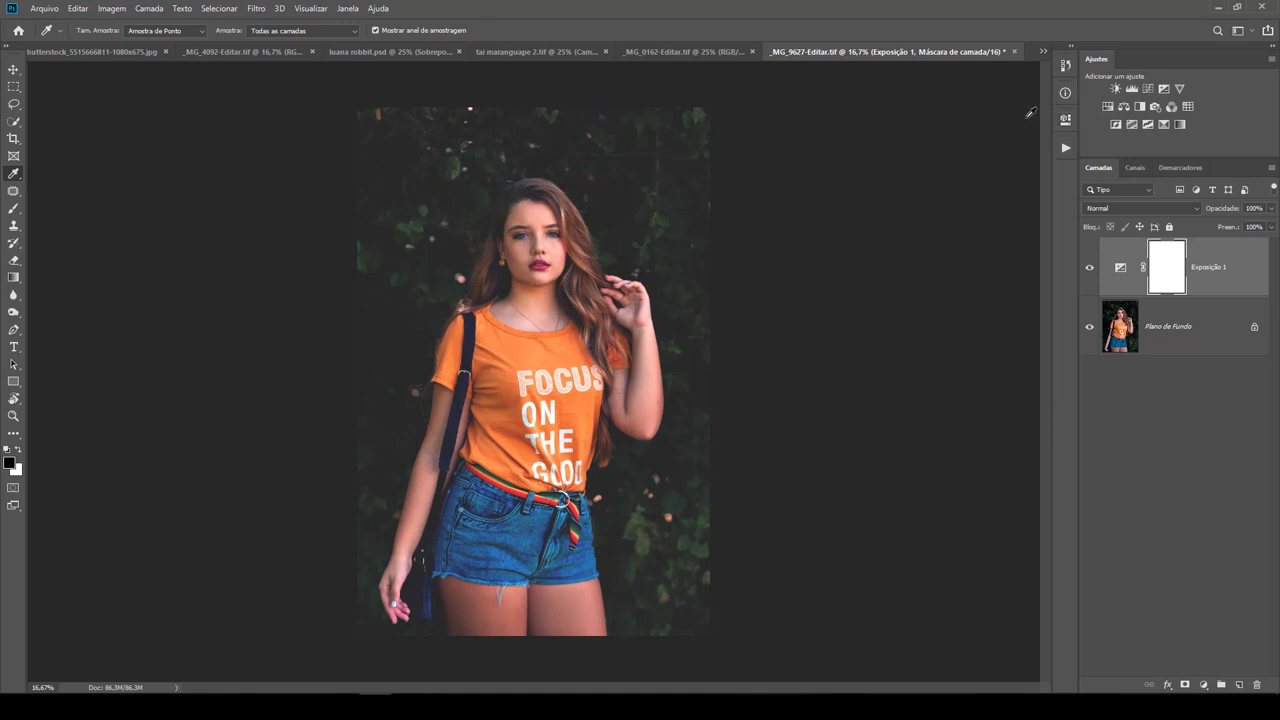
pyautogui.scroll(1, 571, 319)
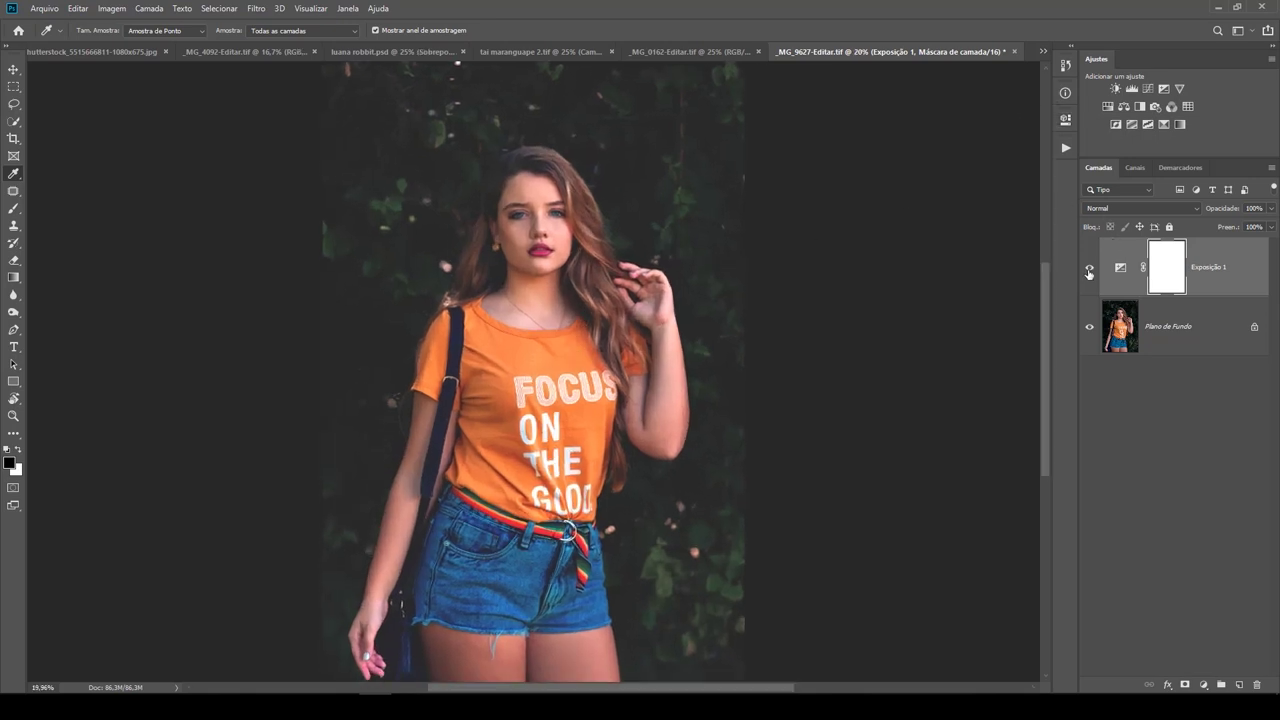
pyautogui.click(1089, 270)
pyautogui.click(1090, 272)
pyautogui.click(1090, 272)
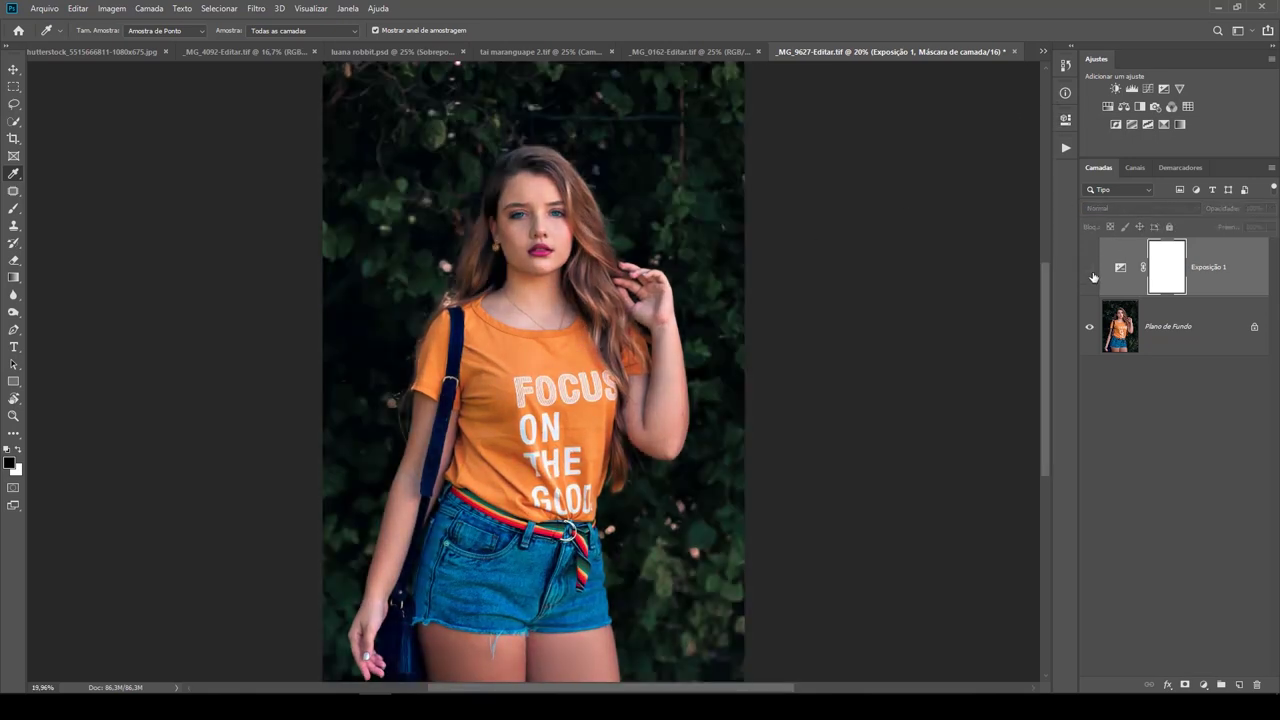
pyautogui.click(1090, 272)
pyautogui.moveTo(625, 234)
pyautogui.mouseDown()
pyautogui.moveTo(661, 226)
pyautogui.moveTo(600, 237)
pyautogui.moveTo(605, 270)
pyautogui.mouseUp()
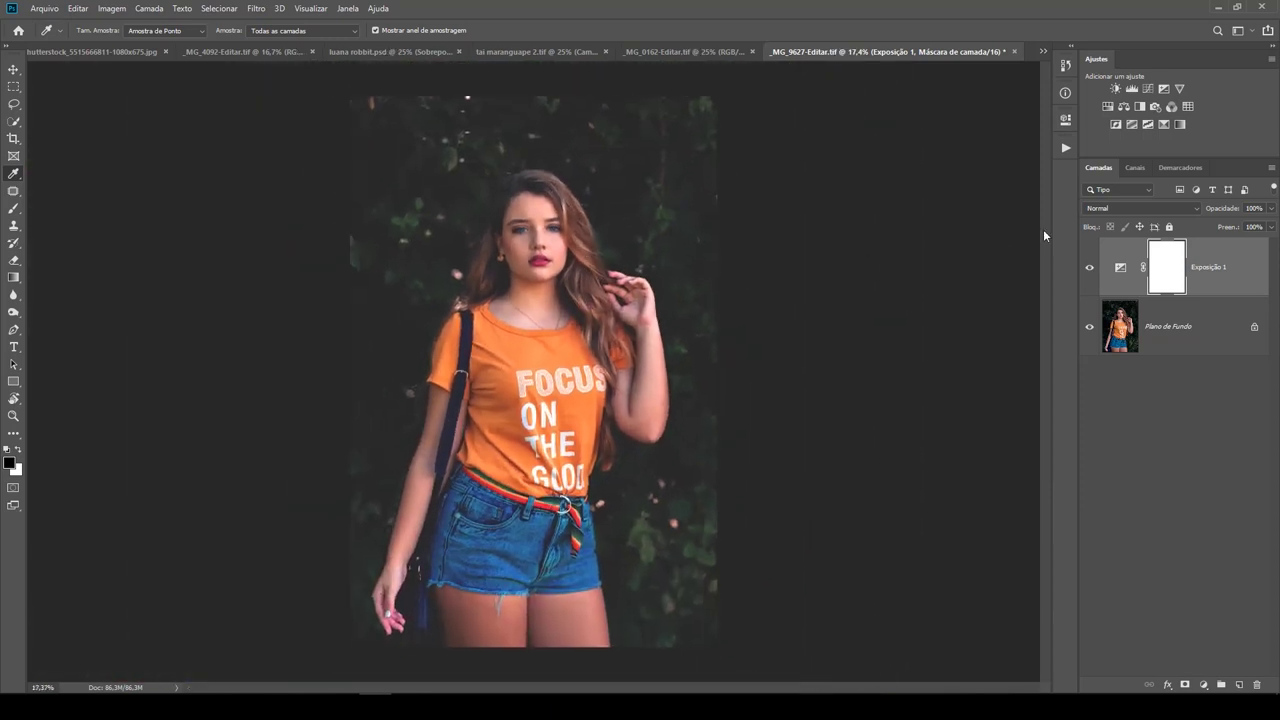
pyautogui.click(1090, 268)
pyautogui.click(1090, 268)
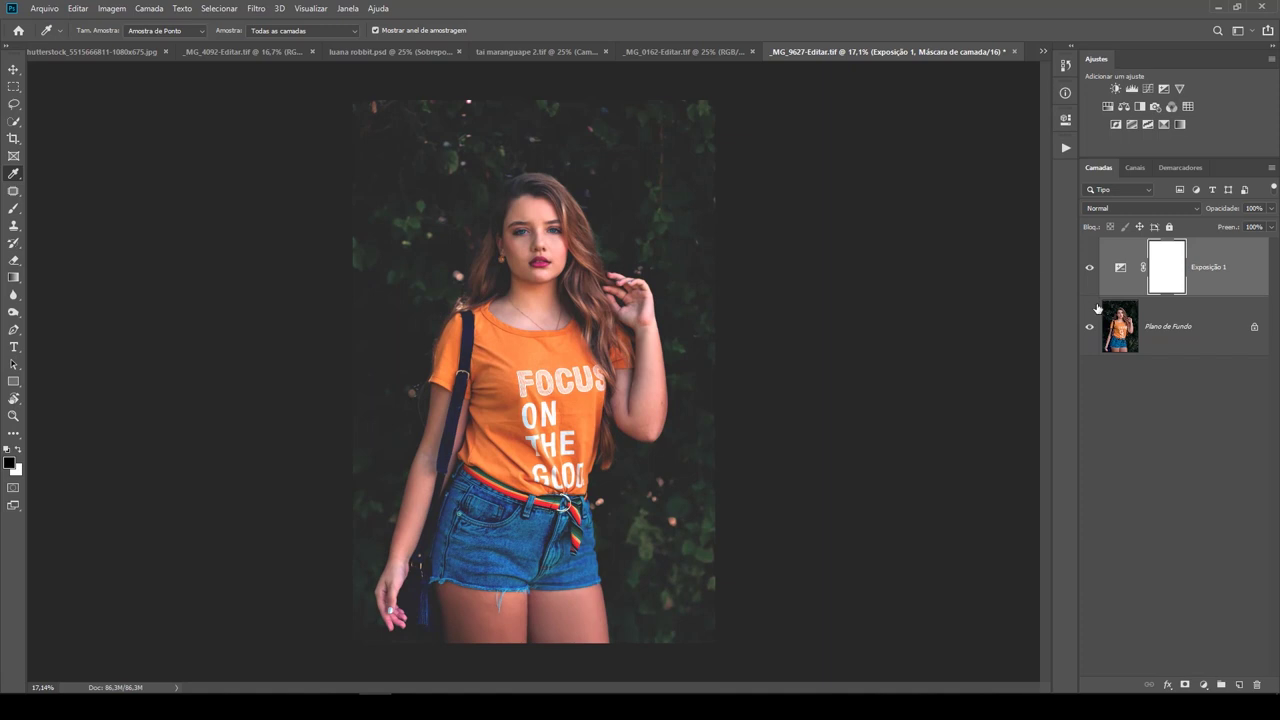